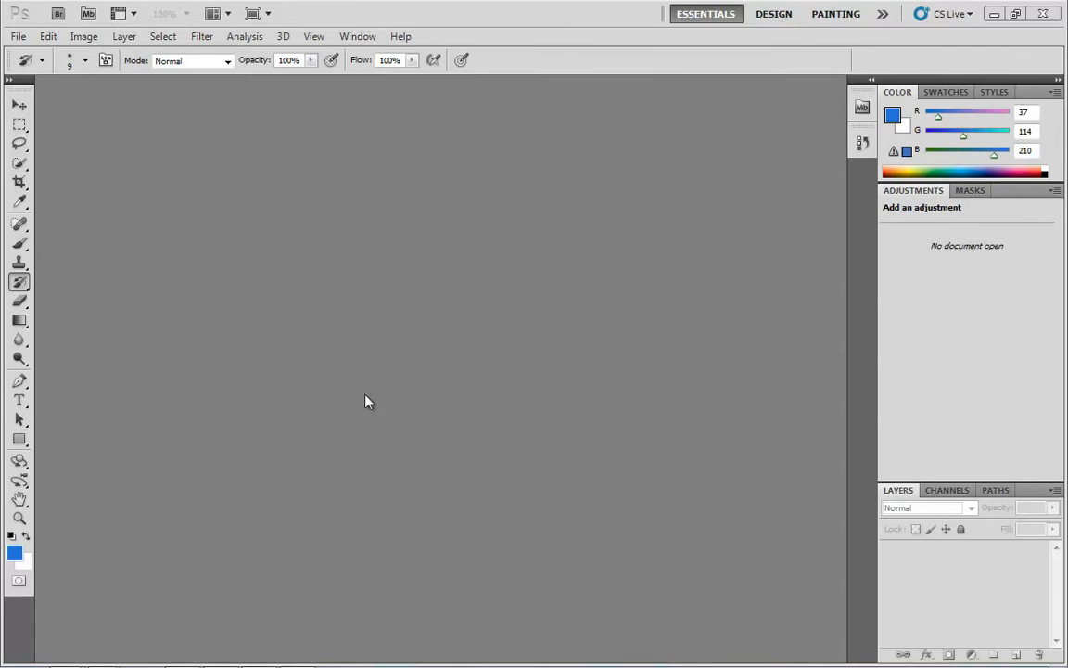
Create a new white RGB document of 1080 × 932 pixels using the Clipboard preset
left_click(18, 36)
left_click(28, 53)
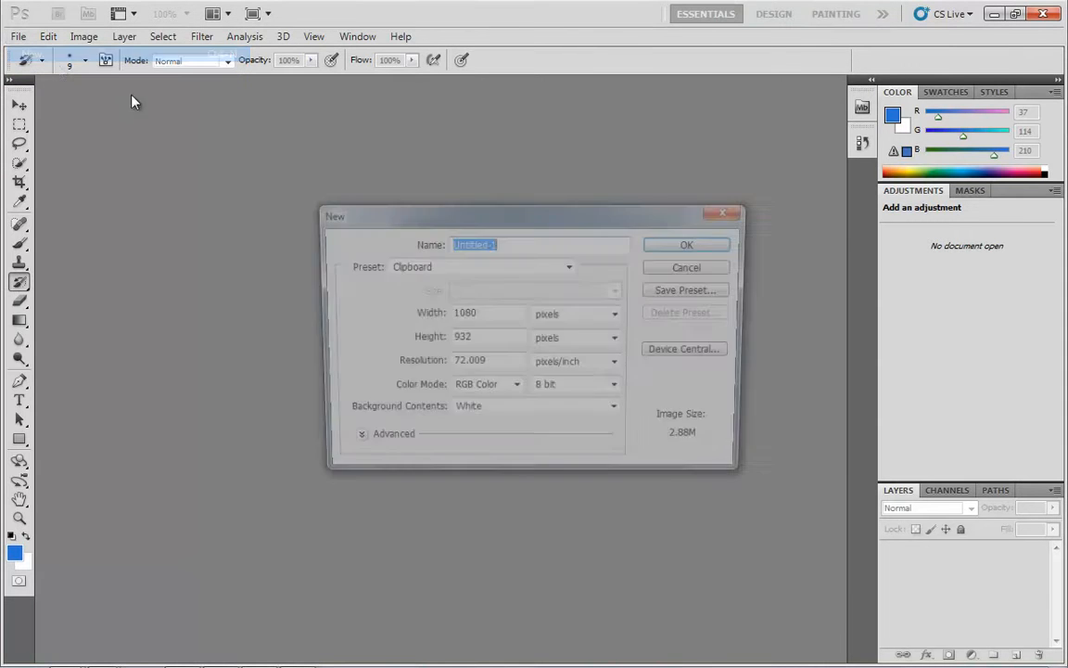
left_click(693, 248)
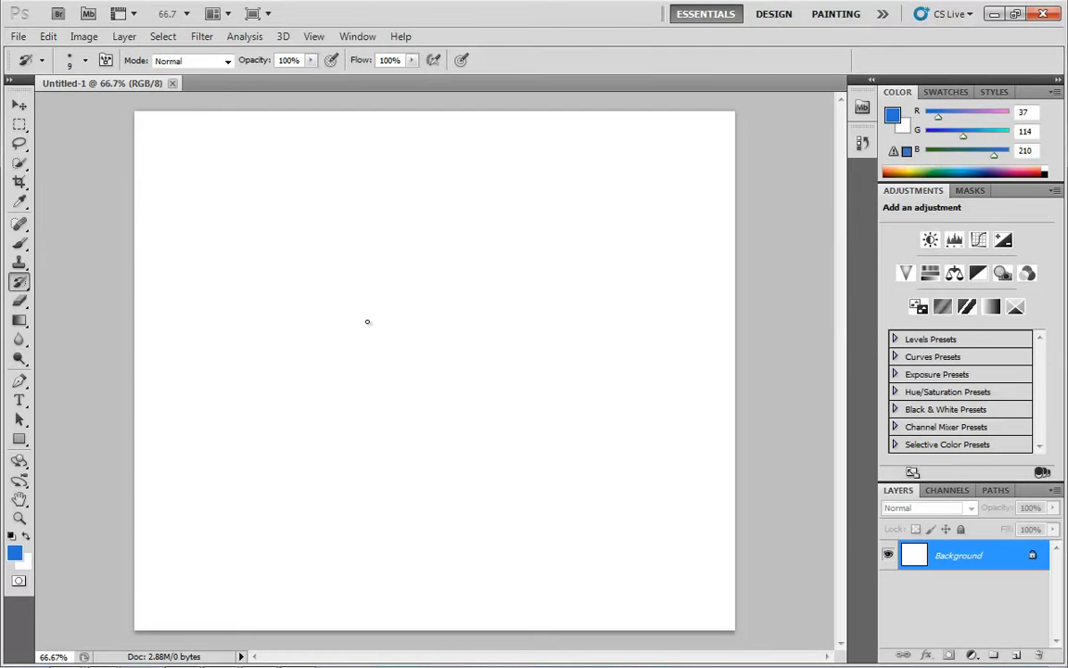
Place the Koala picture from the Sample Pictures folder into the document
left_click(20, 38)
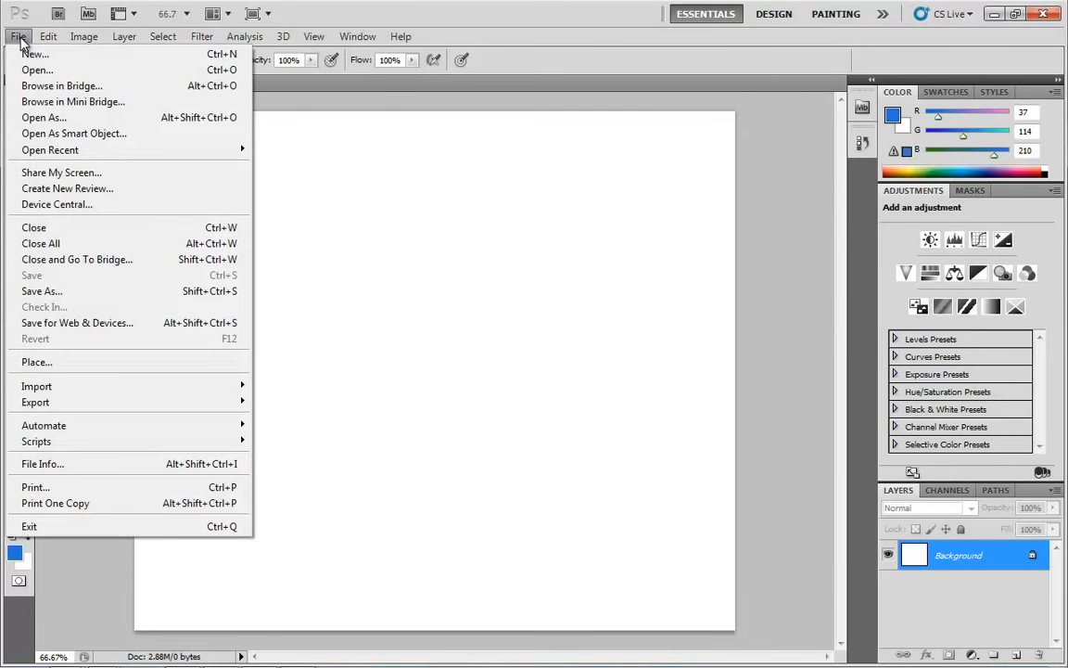
left_click(56, 365)
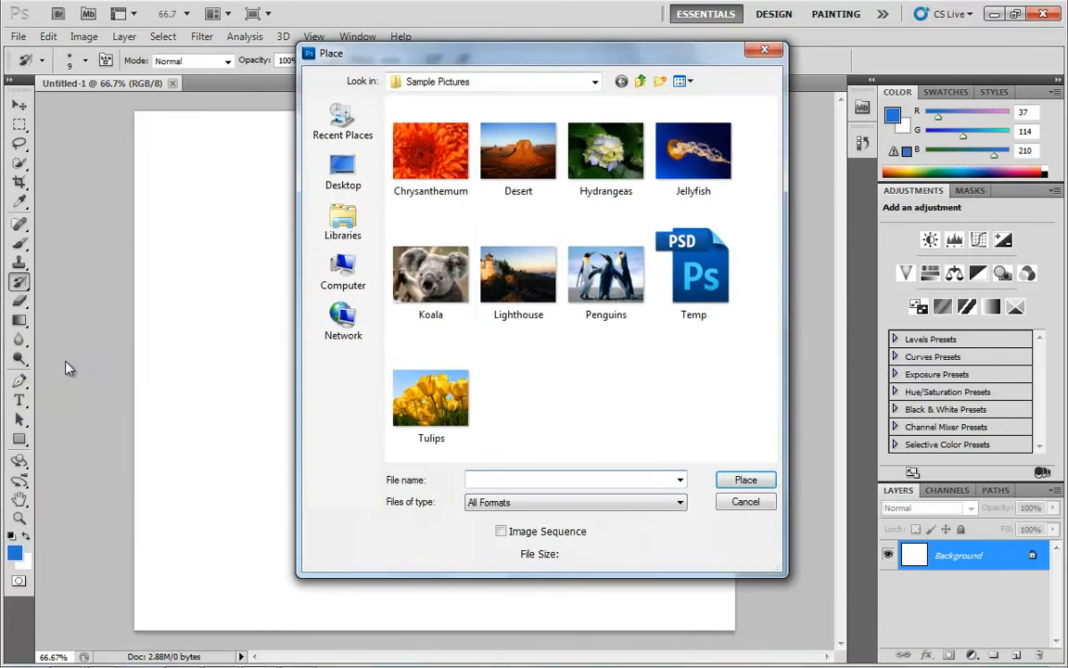
left_click(430, 273)
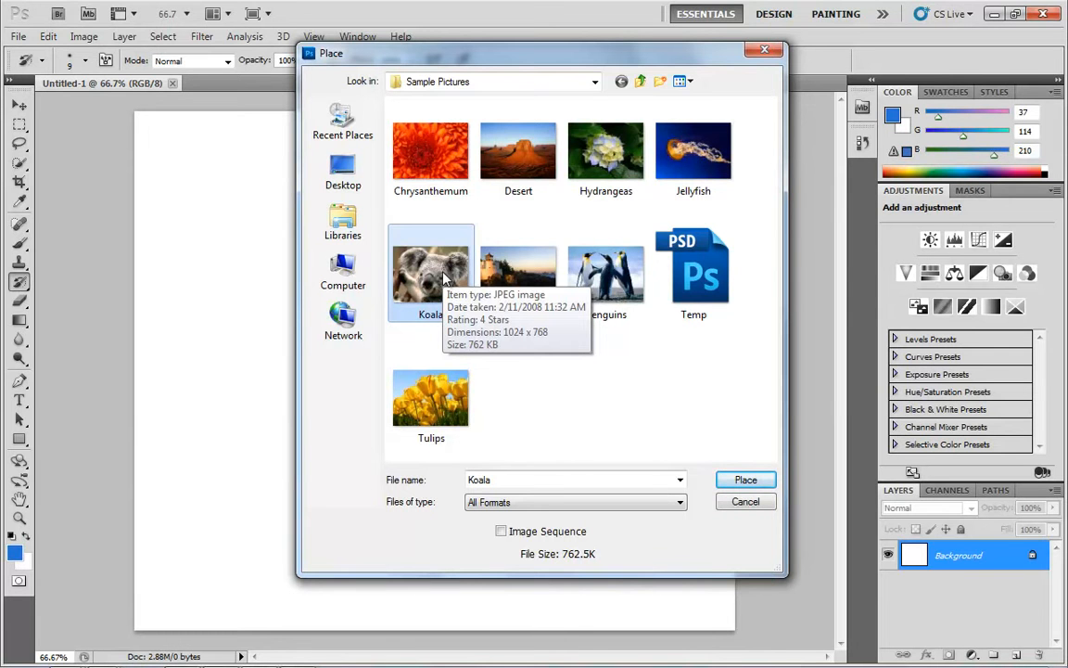
left_click(747, 480)
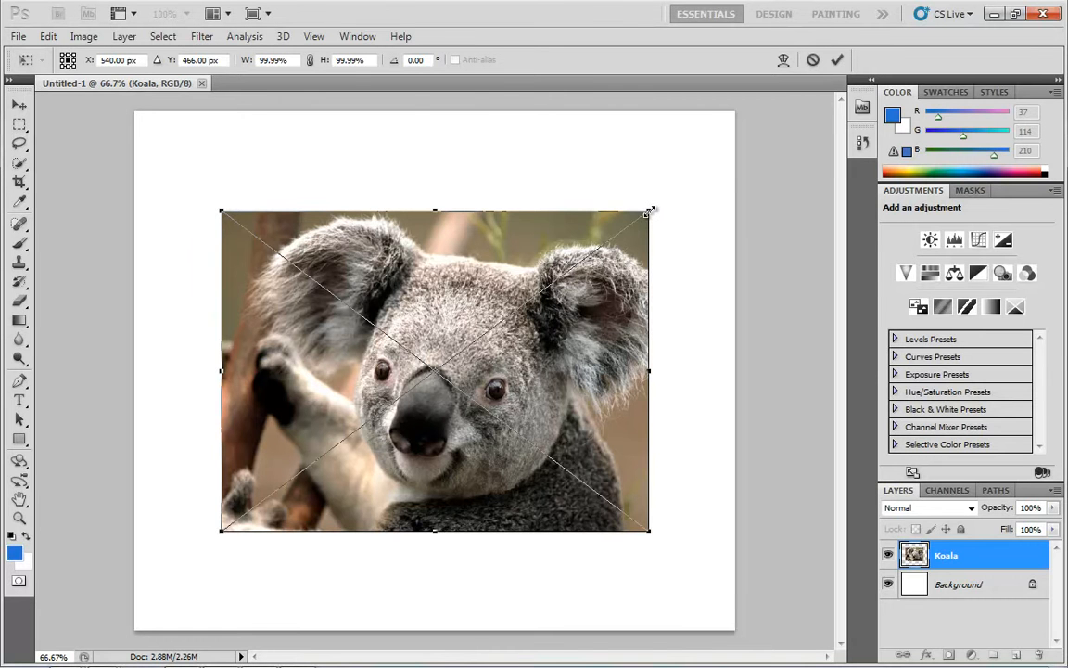
Enlarge the placed koala image to about 142% width and 136% height so it spans the canvas width, and commit the placement
left_click_drag(650, 211, 735, 165)
left_click_drag(625, 283, 635, 285)
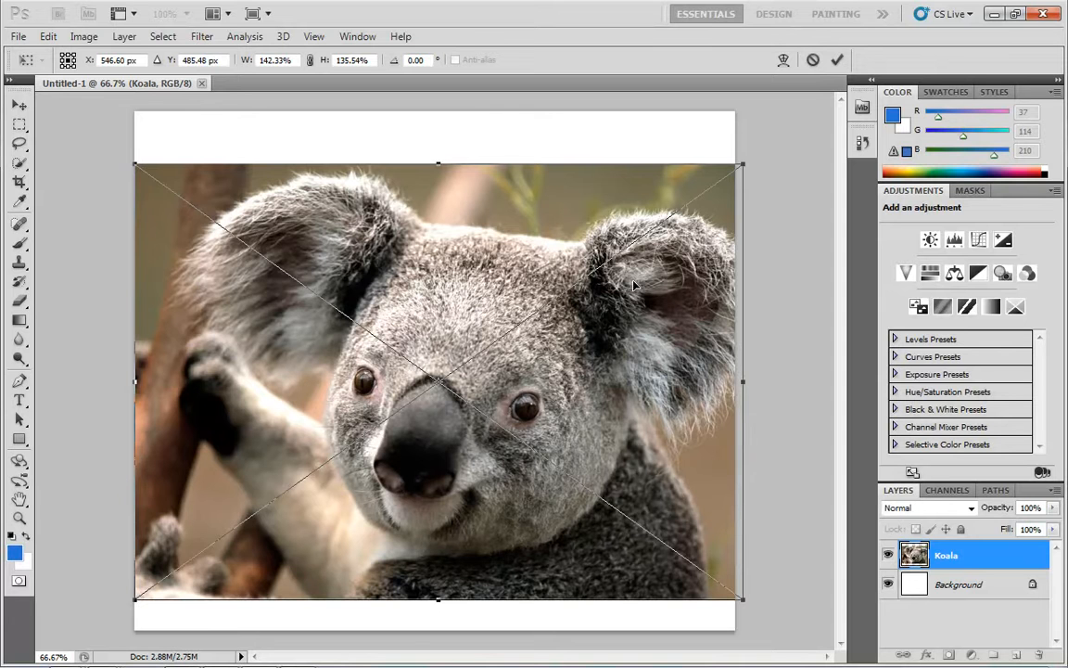
key("Return")
key("y")
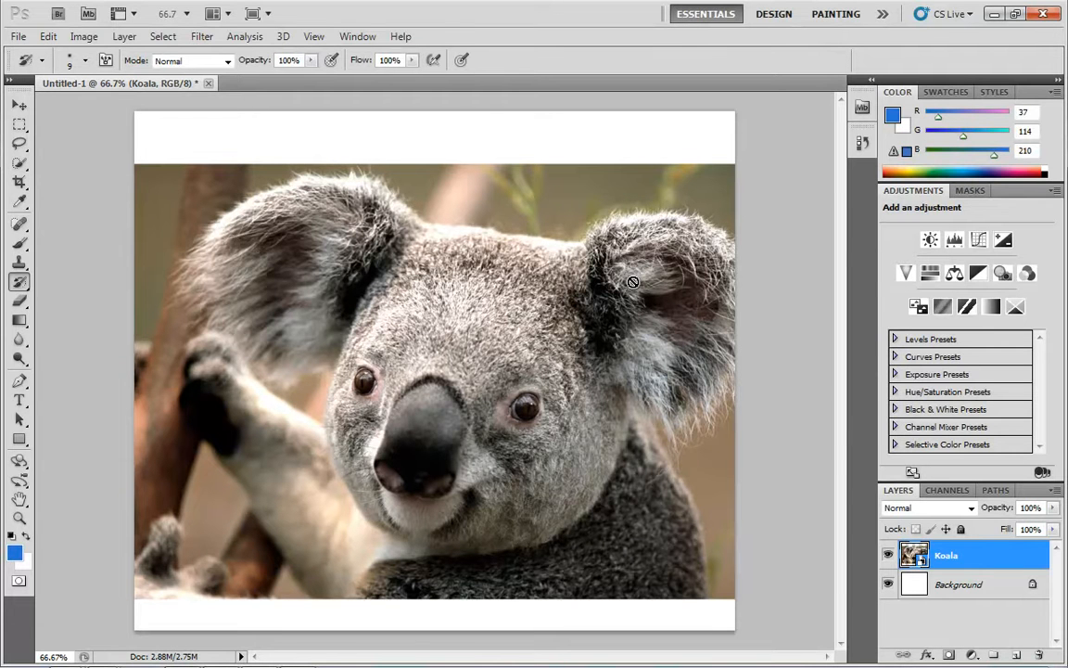
Show the document's History panel
left_click(863, 142)
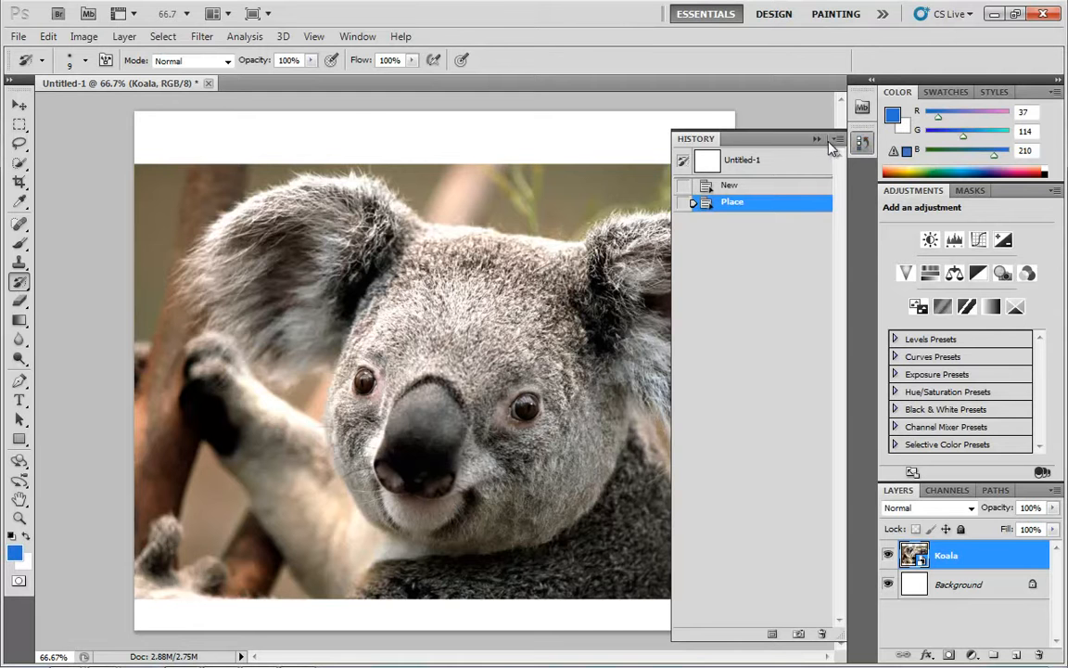
left_click(817, 141)
left_click(357, 37)
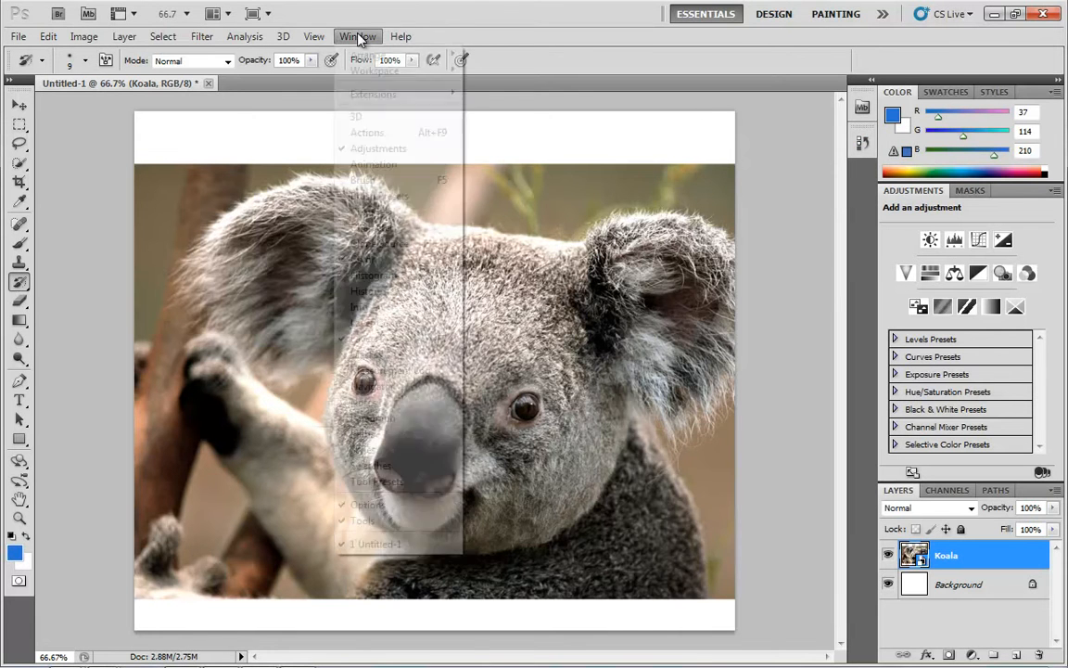
left_click(369, 291)
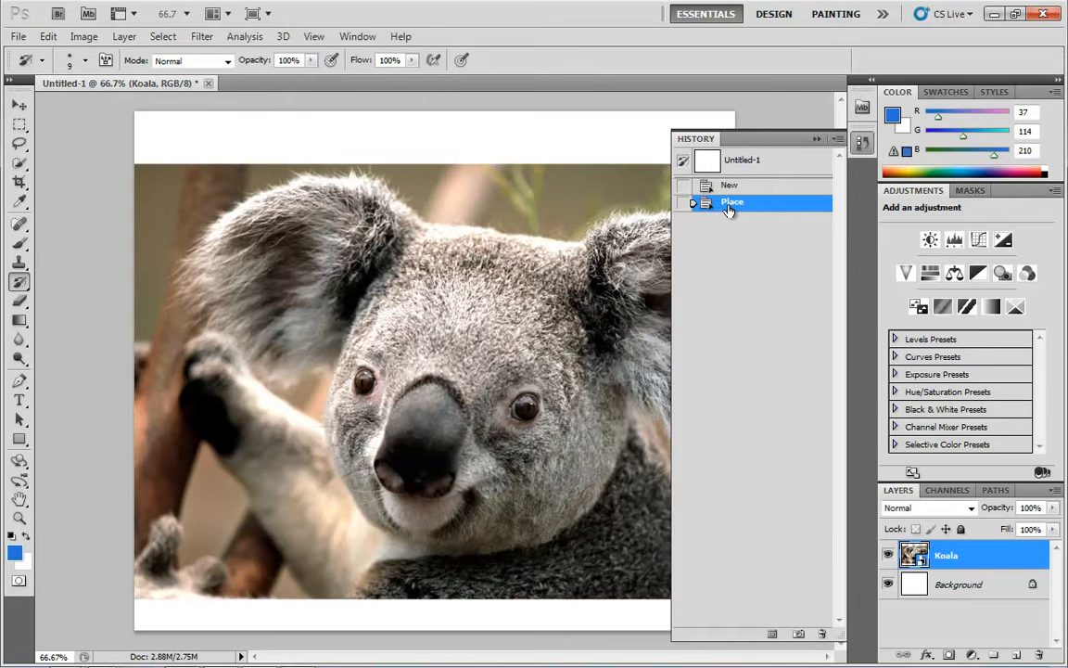
Rasterize the Koala layer and cut all of its pixels with the whole canvas selected
key("ctrl+a")
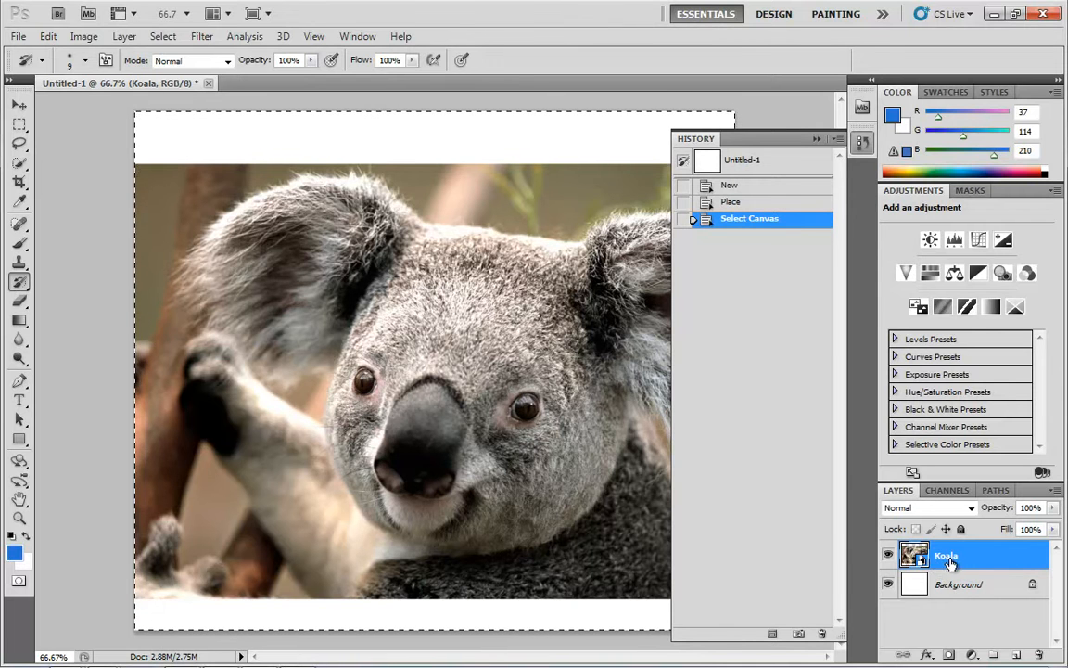
right_click(997, 560)
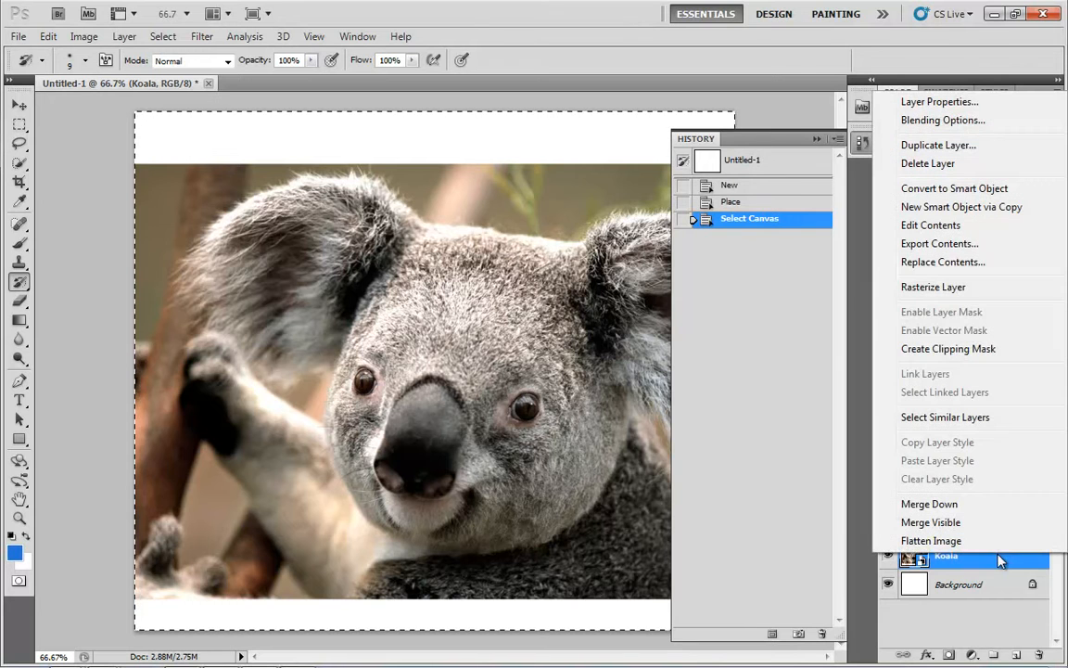
left_click(933, 287)
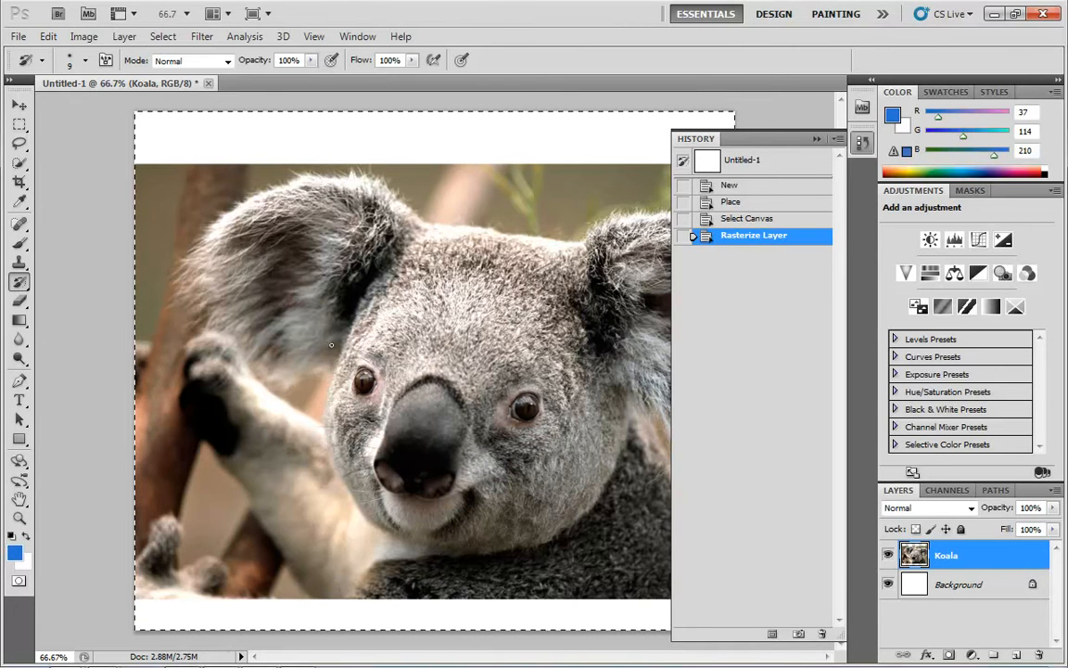
key("ctrl+x")
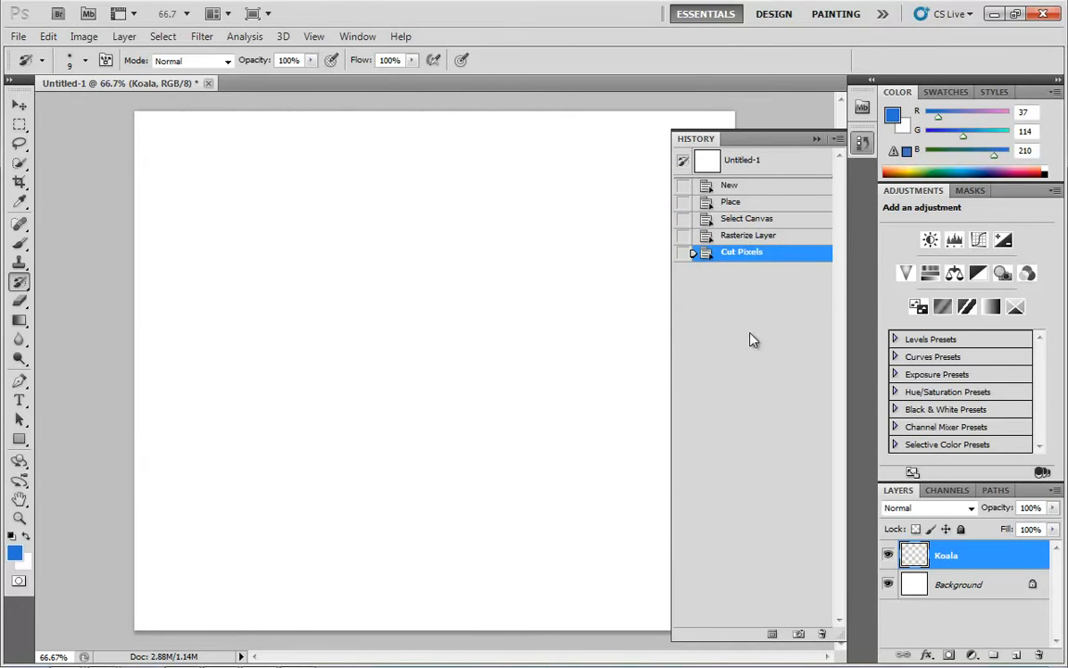
Review each recorded history state in order, from New through Cut Pixels
left_click(733, 186)
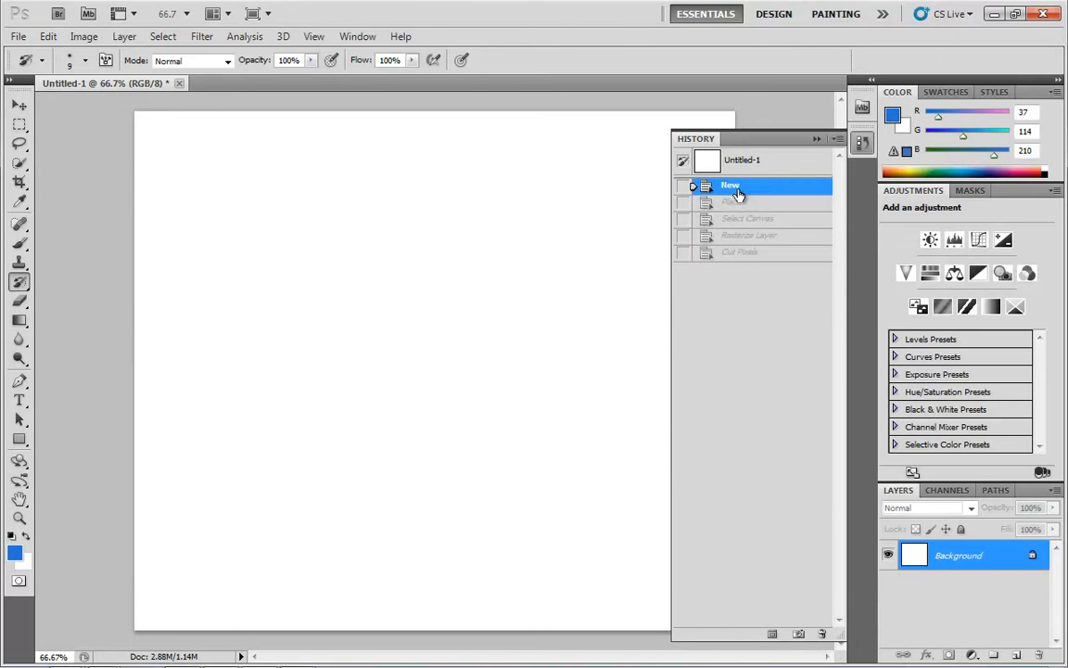
left_click(747, 203)
left_click(764, 221)
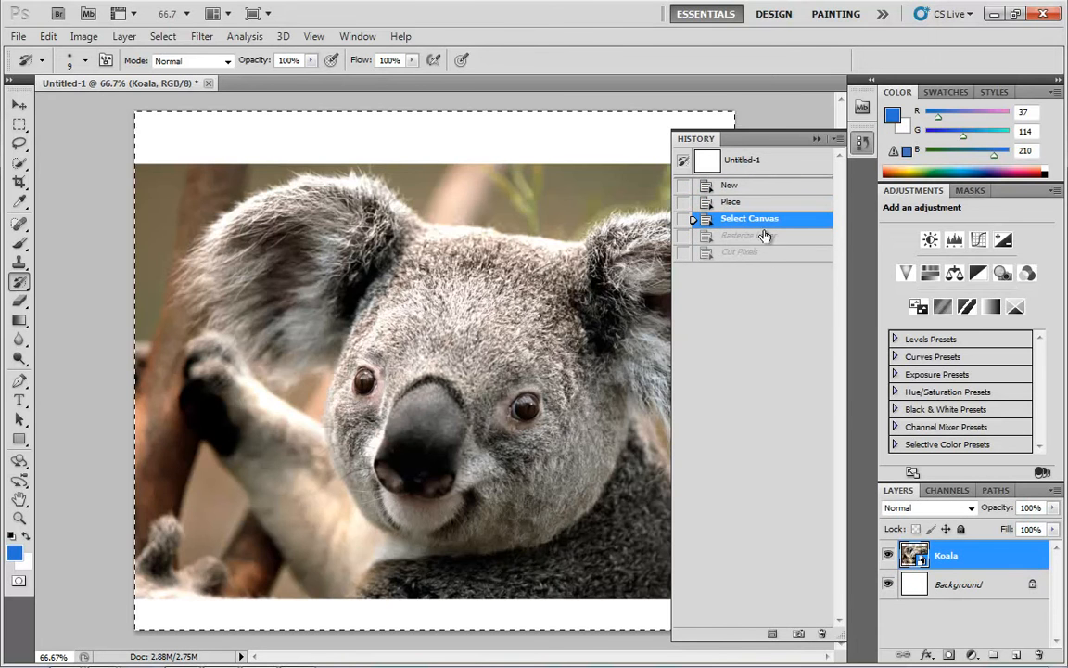
left_click(766, 239)
left_click(763, 255)
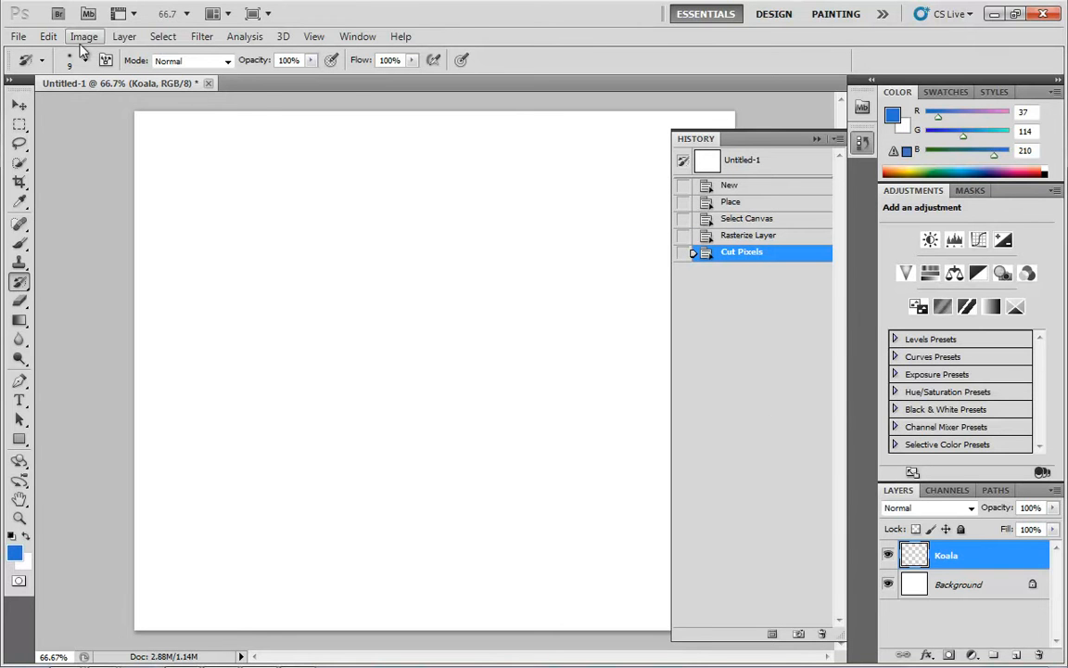
Check the History States setting in the Performance preferences
left_click(48, 36)
mouse_move(93, 620)
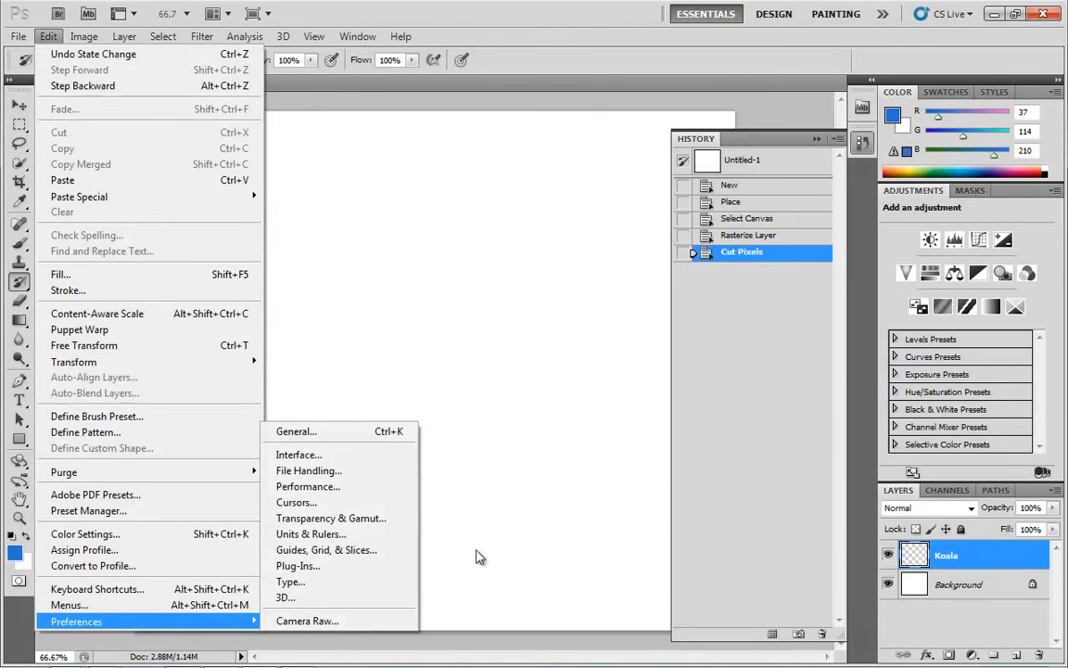
left_click(308, 486)
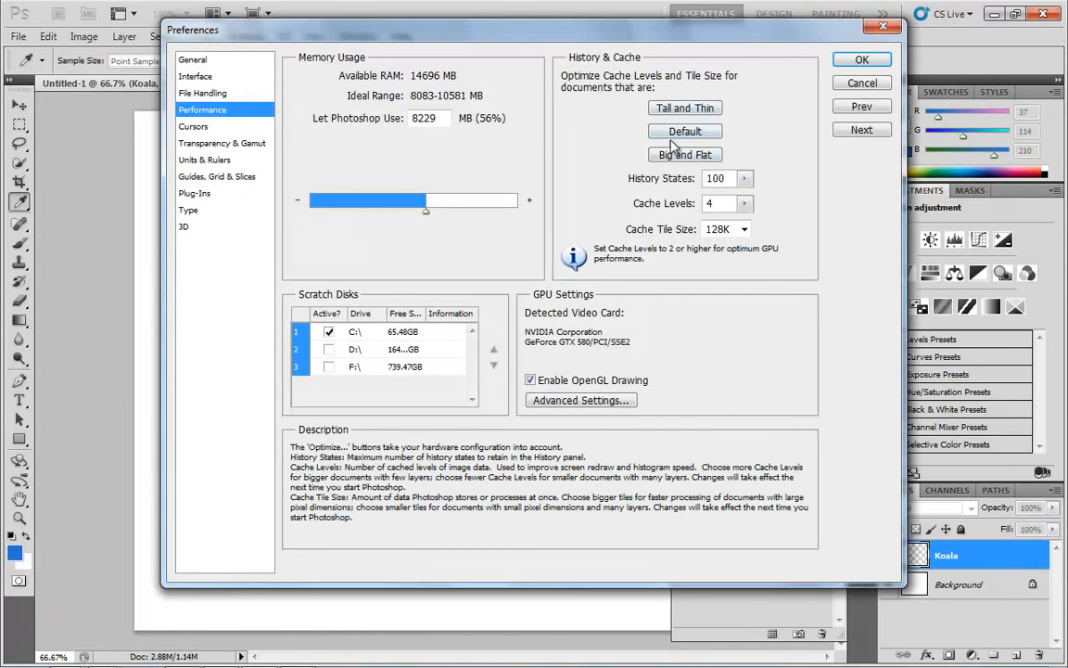
left_click(861, 61)
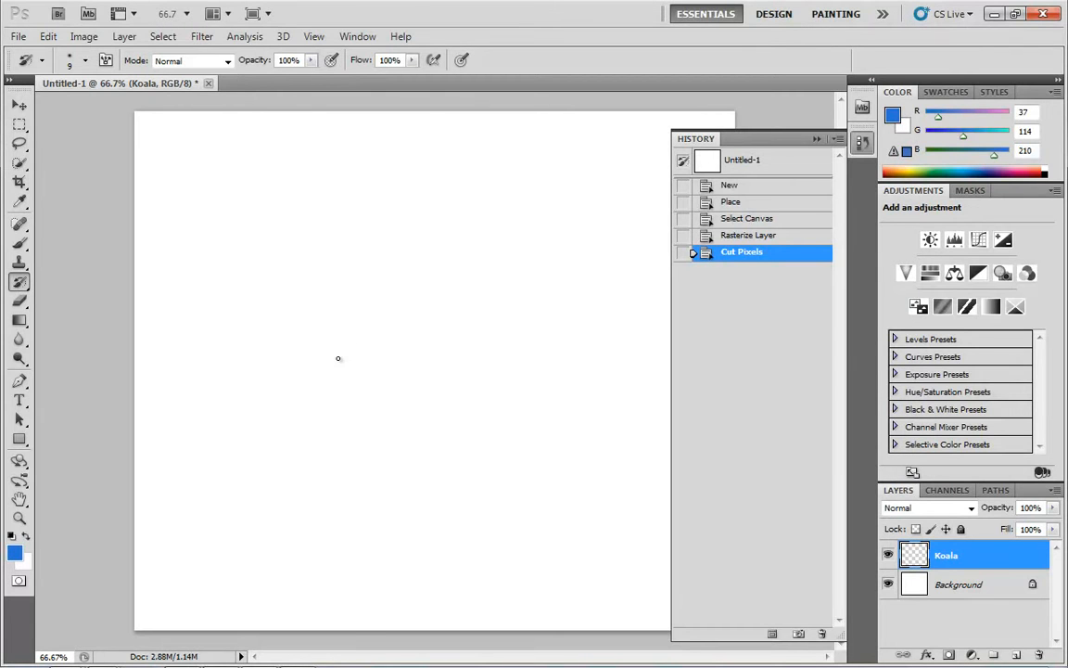
left_click(315, 260)
left_click(324, 278)
key("ctrl+alt+z")
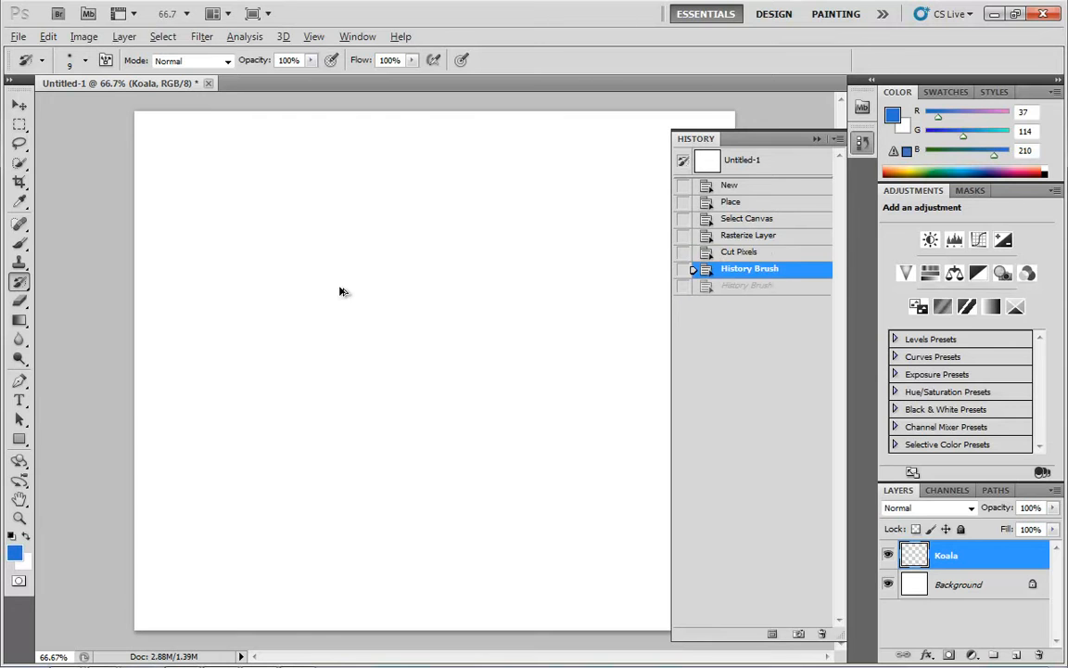
key("ctrl+alt+z")
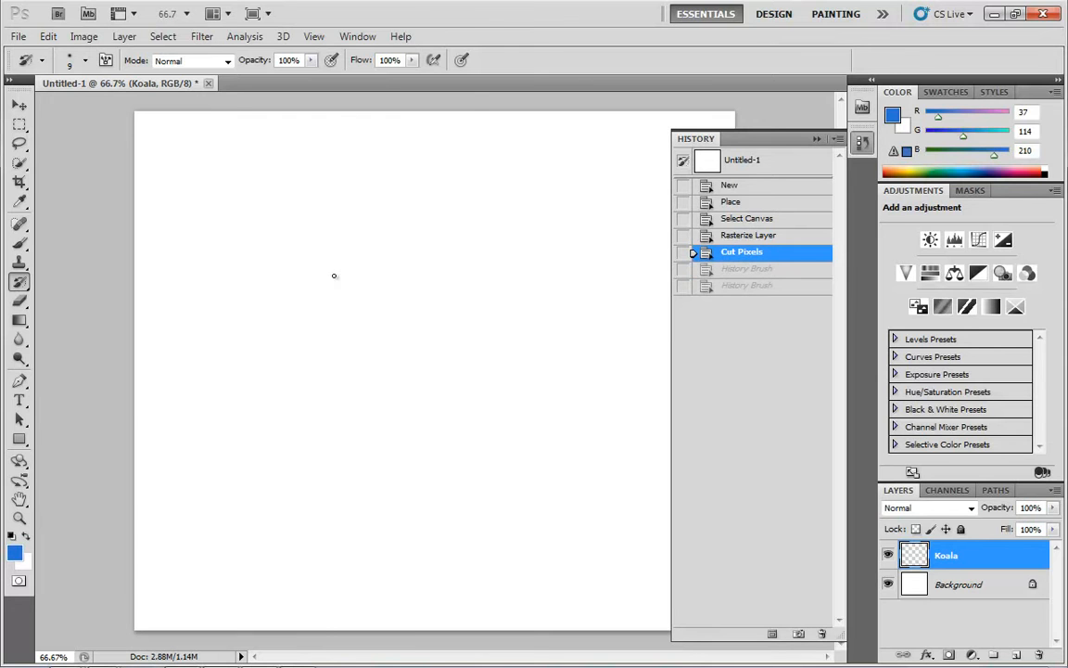
Paint blue Brush scribbles, a smiley face and the word "Hi" on the emptied Koala layer
key("b")
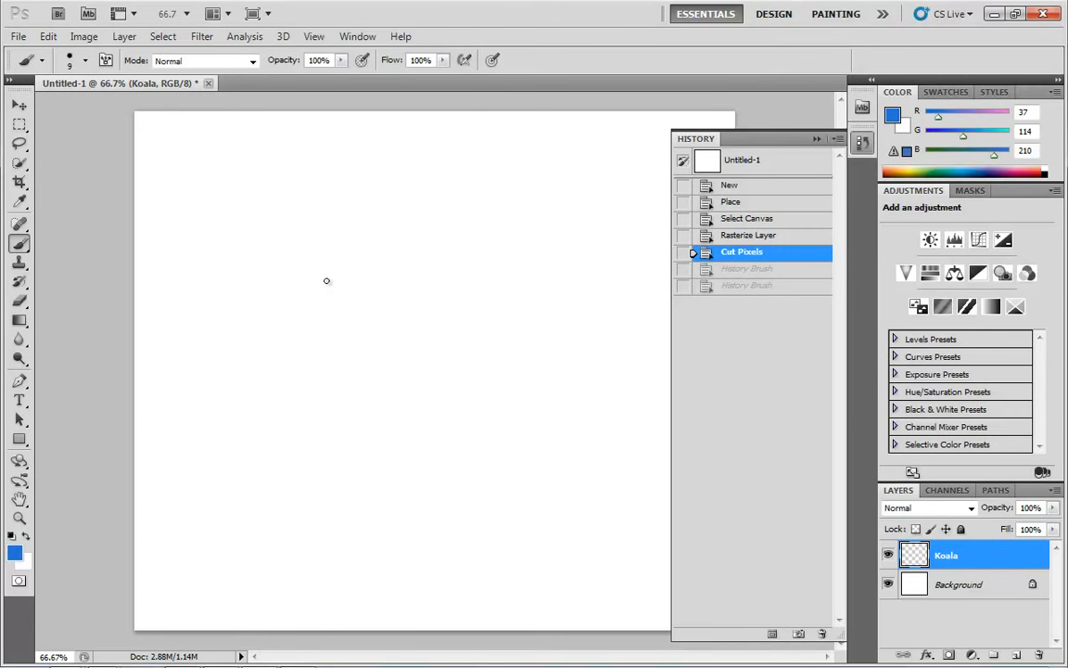
left_click_drag(360, 227, 290, 380)
mouse_move(351, 254)
left_mouse_down()
mouse_move(304, 377)
mouse_move(327, 402)
left_mouse_up()
left_click_drag(378, 249, 340, 419)
left_click_drag(384, 264, 359, 405)
left_click_drag(387, 292, 380, 397)
left_click_drag(393, 326, 402, 415)
mouse_move(429, 439)
left_mouse_down()
mouse_move(387, 264)
mouse_move(422, 294)
mouse_move(356, 417)
mouse_move(416, 367)
left_mouse_up()
left_click_drag(414, 475, 418, 512)
mouse_move(432, 468)
left_mouse_down()
mouse_move(438, 507)
mouse_move(482, 485)
left_mouse_up()
mouse_move(264, 468)
left_mouse_down()
mouse_move(267, 501)
mouse_move(278, 497)
left_mouse_up()
left_click_drag(265, 484, 276, 481)
left_click_drag(289, 474, 293, 497)
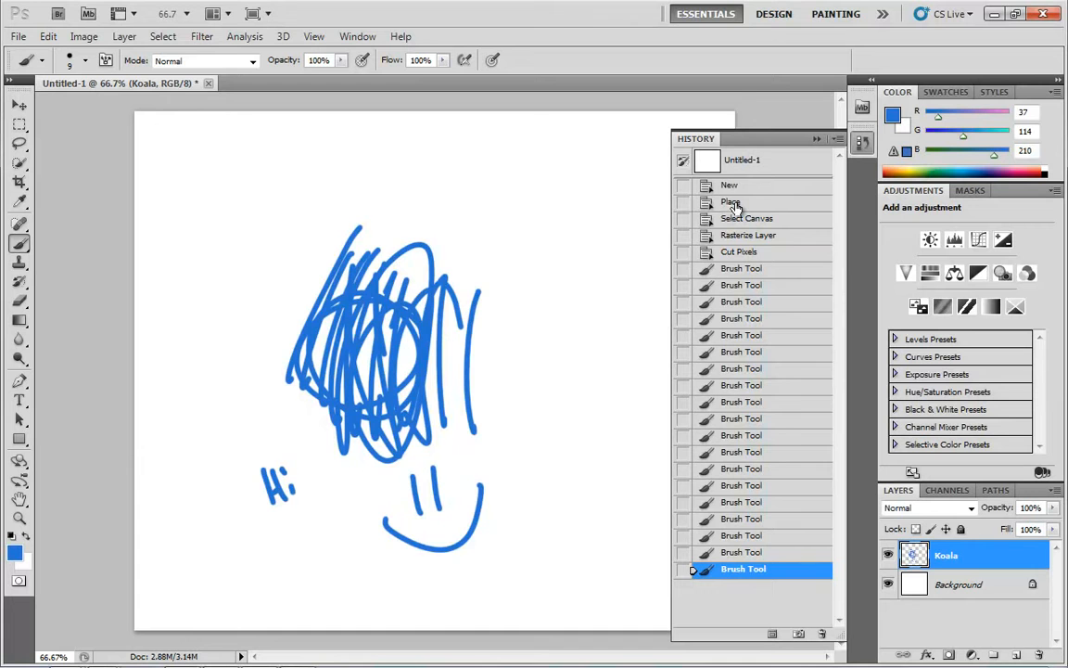
Set the Place state as the History Brush source and paint the koala's head back over the scribbles with a 90 px brush
left_click(683, 203)
left_click(18, 286)
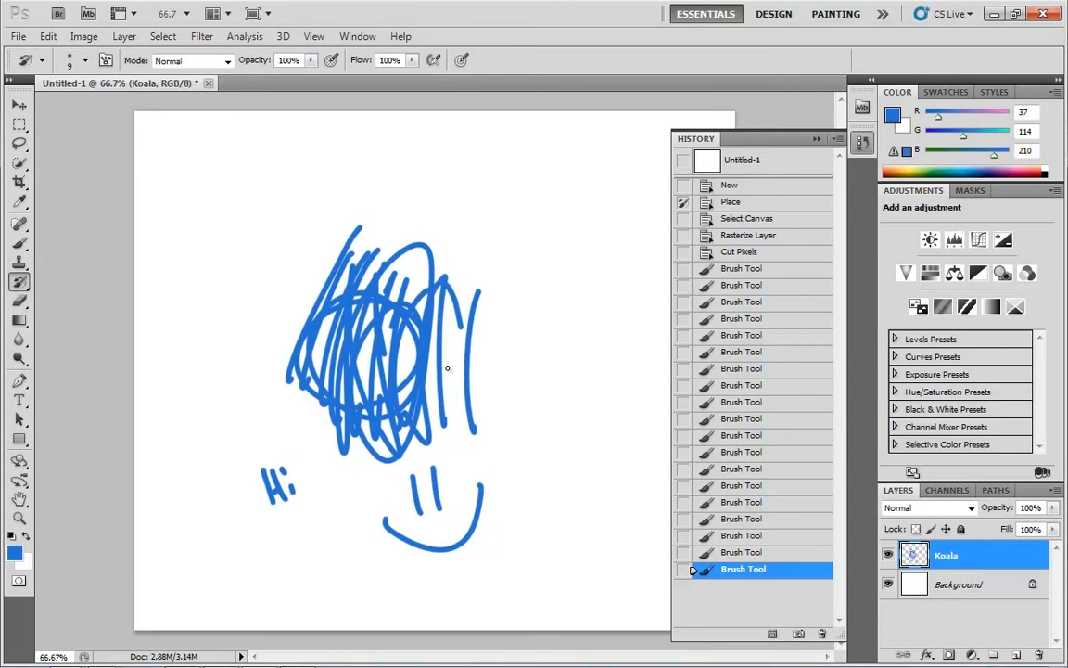
key("bracketright")
key("bracketright")
key("bracketright")
key("bracketright")
key("bracketright")
key("bracketright")
key("bracketright")
mouse_move(408, 380)
left_mouse_down()
mouse_move(414, 343)
mouse_move(394, 320)
mouse_move(459, 422)
mouse_move(427, 408)
mouse_move(357, 418)
mouse_move(408, 464)
mouse_move(564, 364)
mouse_move(497, 434)
mouse_move(482, 311)
mouse_move(399, 291)
mouse_move(315, 334)
mouse_move(343, 432)
mouse_move(292, 251)
mouse_move(324, 209)
mouse_move(566, 395)
mouse_move(598, 279)
mouse_move(538, 232)
mouse_move(445, 214)
mouse_move(368, 308)
mouse_move(409, 179)
mouse_move(181, 278)
mouse_move(347, 360)
mouse_move(463, 435)
mouse_move(399, 491)
mouse_move(347, 473)
mouse_move(444, 481)
left_mouse_up()
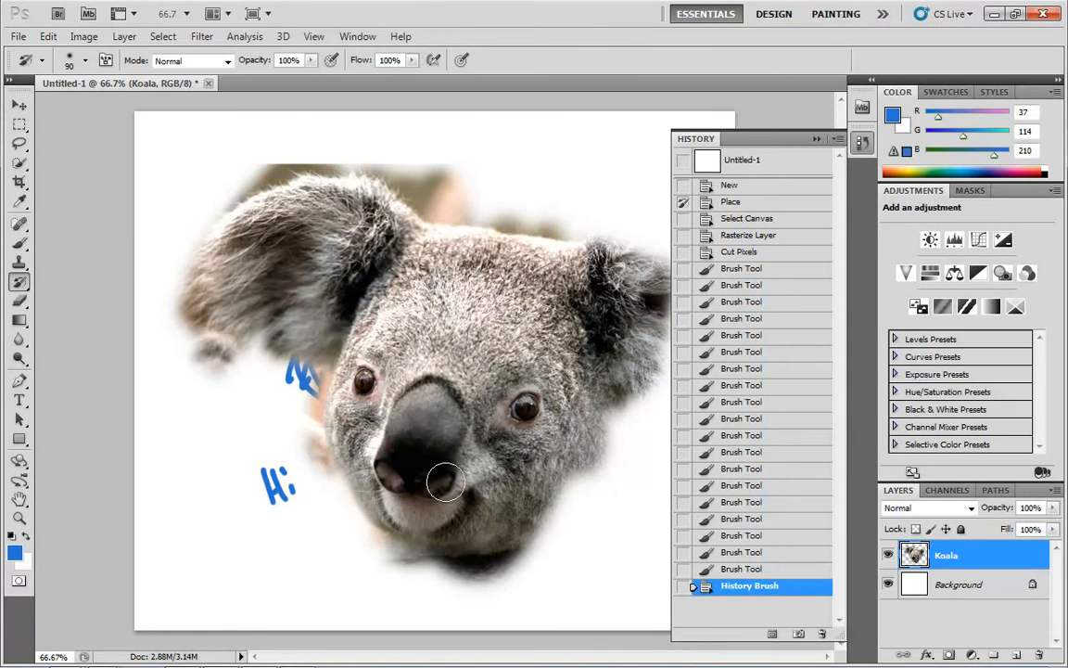
Revert the document to the Rasterize Layer history state and deselect the canvas
key("ctrl+z")
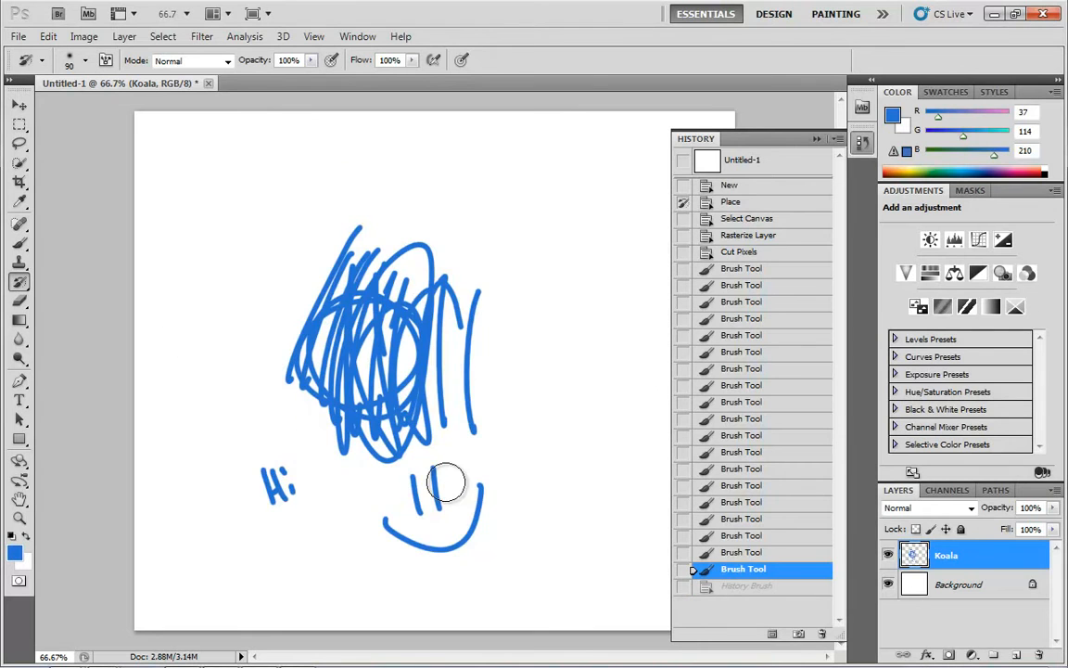
left_click(732, 201)
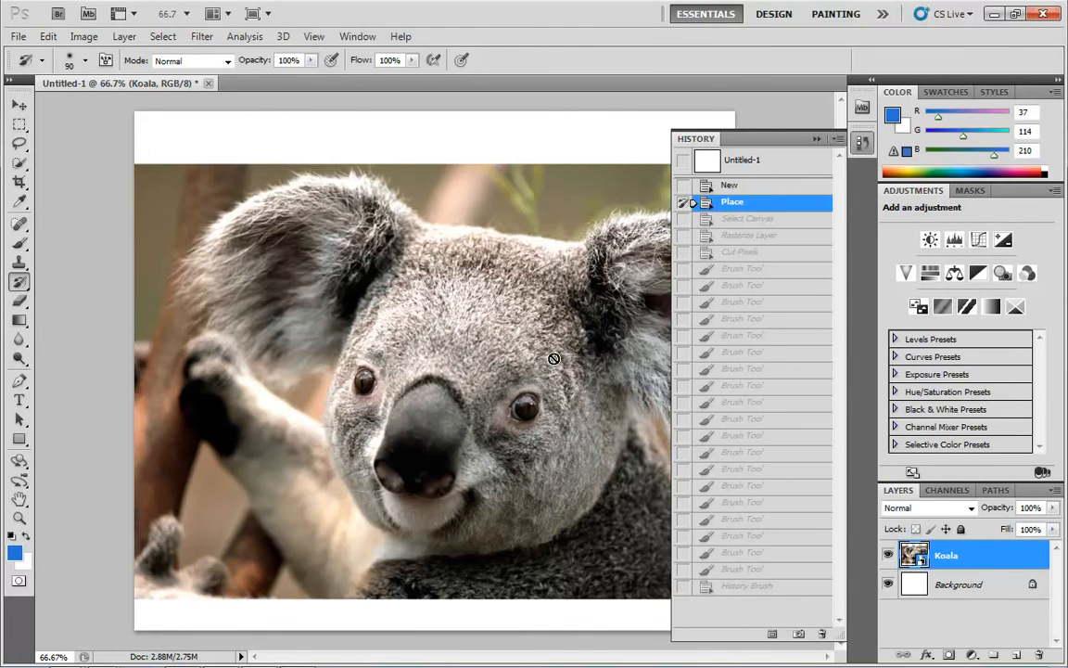
key("ctrl+shift+z")
key("ctrl+shift+z")
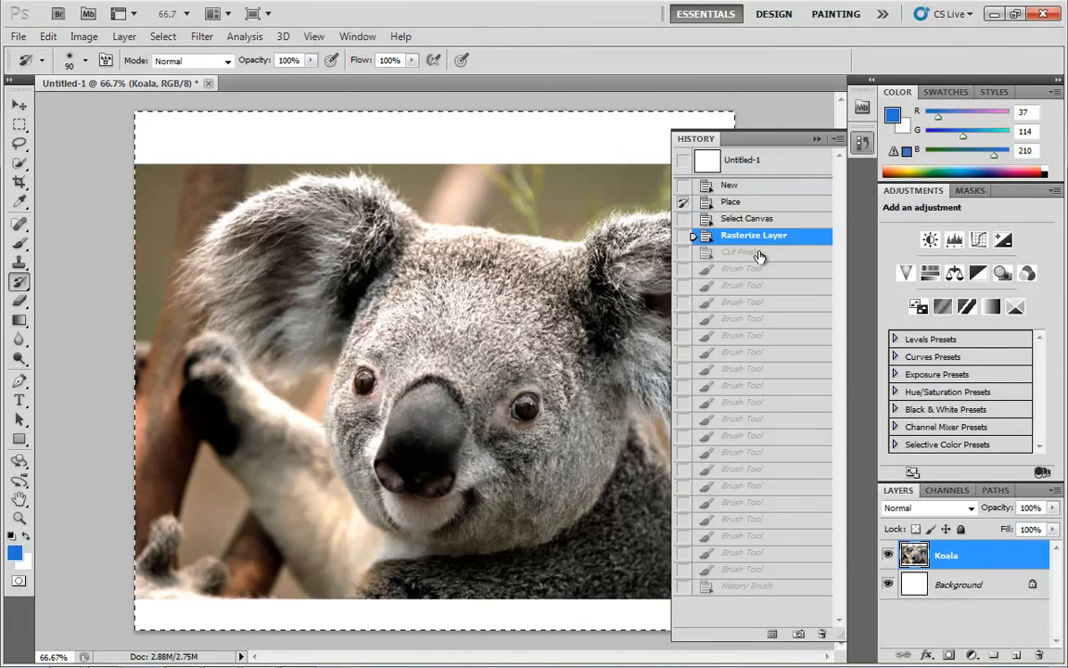
key("ctrl+shift+z")
left_click(747, 236)
key("ctrl+d")
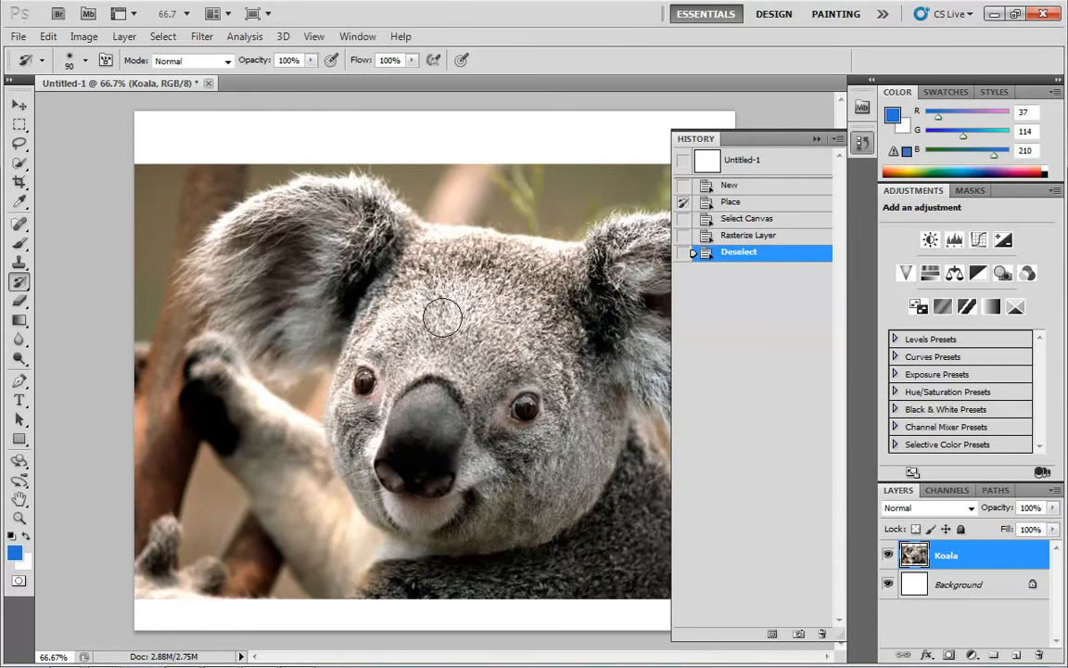
Erase a small smiley face into the koala's nose with a 9 px Eraser
key("e")
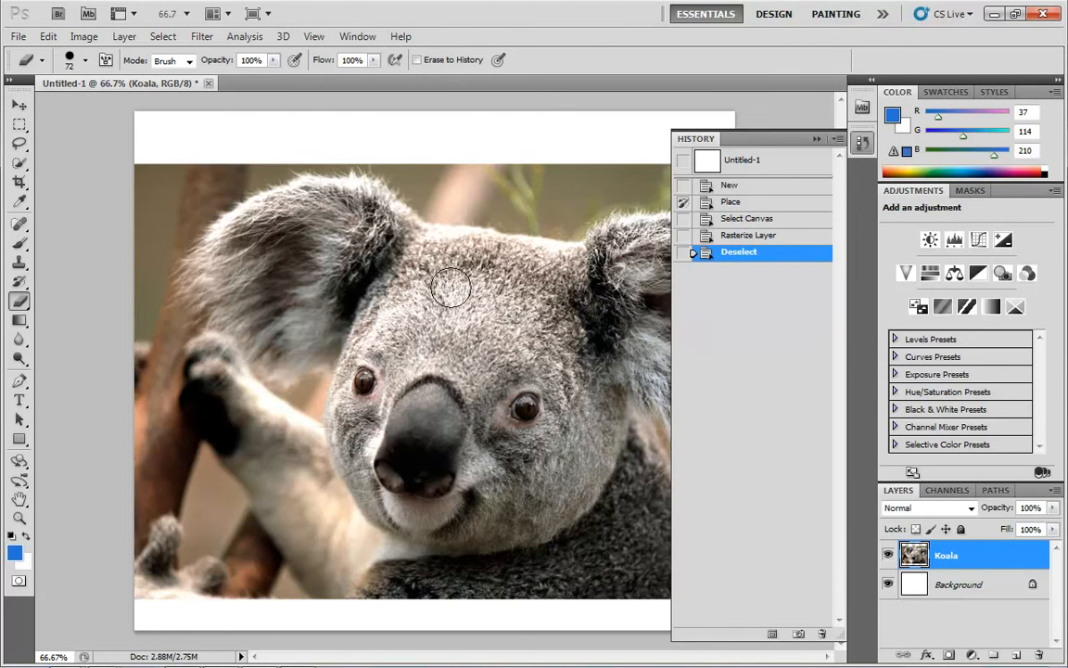
key("bracketleft")
key("bracketleft")
key("bracketleft")
key("bracketleft")
key("bracketleft")
key("bracketleft")
mouse_move(409, 419)
left_mouse_down()
mouse_move(406, 440)
mouse_move(430, 452)
left_mouse_up()
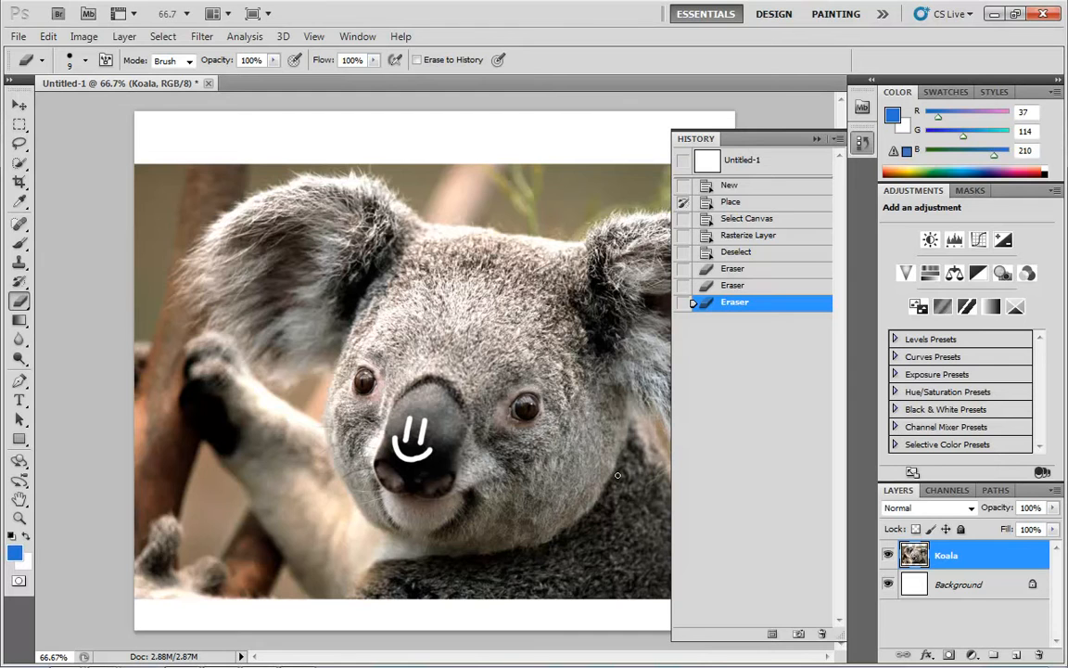
Select the whole canvas and cut the erased-on koala image from its layer
key("ctrl+a")
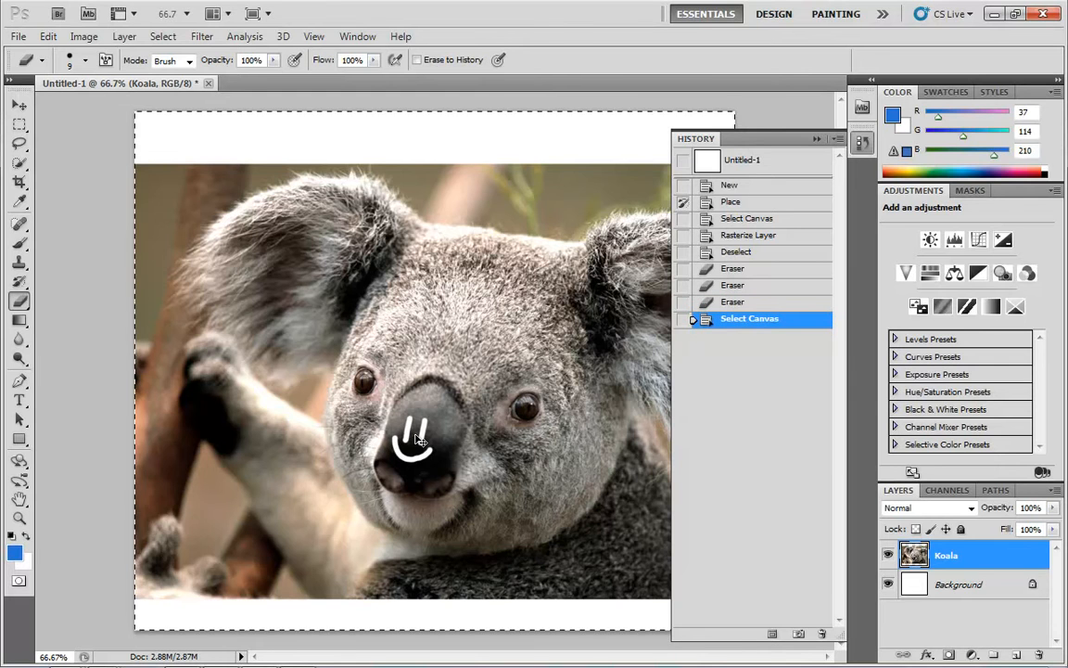
key("ctrl+x")
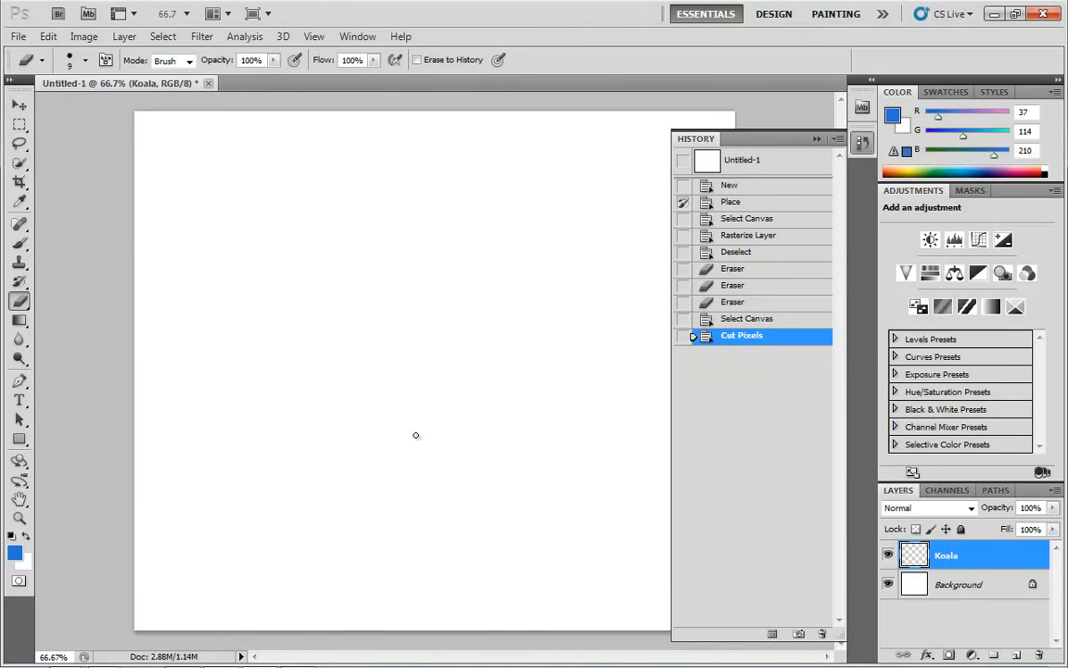
Paint blue scribbles and a small smiley face on the emptied Koala layer with the 9 px Brush
key("b")
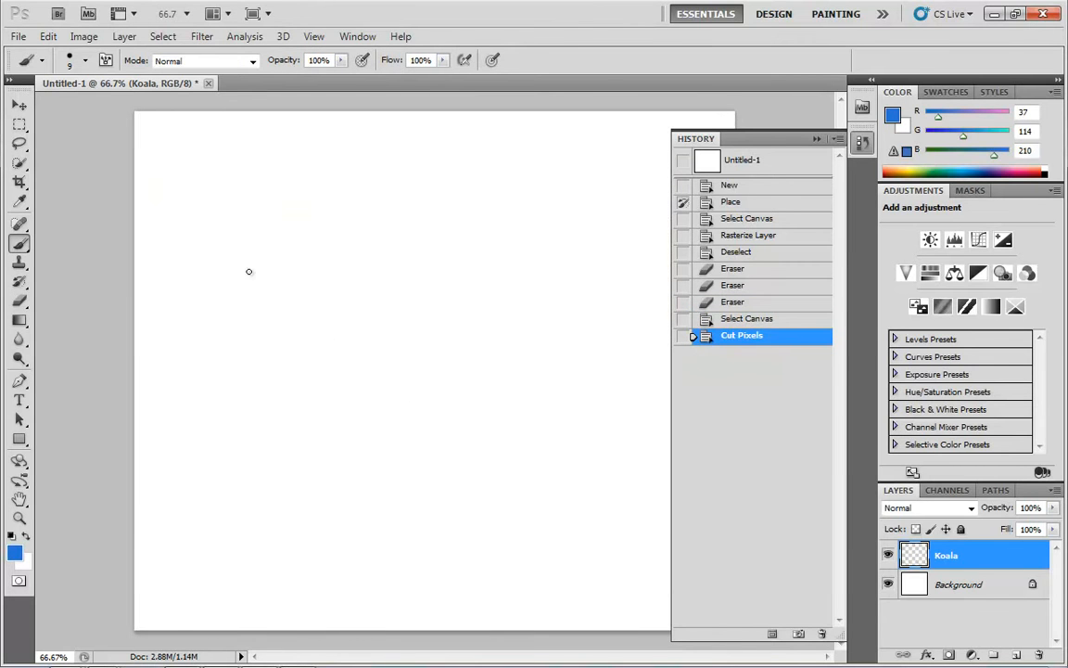
mouse_move(248, 271)
left_mouse_down()
mouse_move(289, 346)
mouse_move(519, 346)
mouse_move(556, 497)
mouse_move(390, 346)
mouse_move(274, 339)
mouse_move(380, 308)
left_mouse_up()
mouse_move(288, 234)
left_mouse_down()
mouse_move(358, 215)
mouse_move(473, 201)
mouse_move(299, 436)
mouse_move(436, 454)
left_mouse_up()
mouse_move(368, 509)
left_mouse_down()
mouse_move(371, 537)
mouse_move(429, 554)
left_mouse_up()
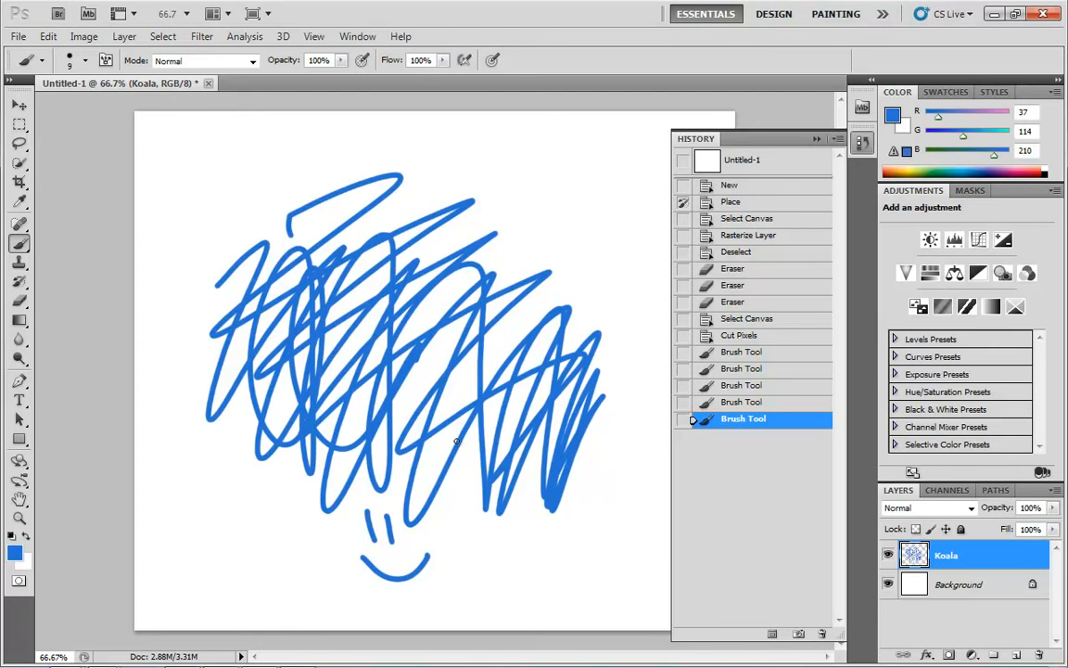
Set the last Eraser state as the History Brush source and paint the koala back over the scribbles with a 175 px brush
left_click(751, 302)
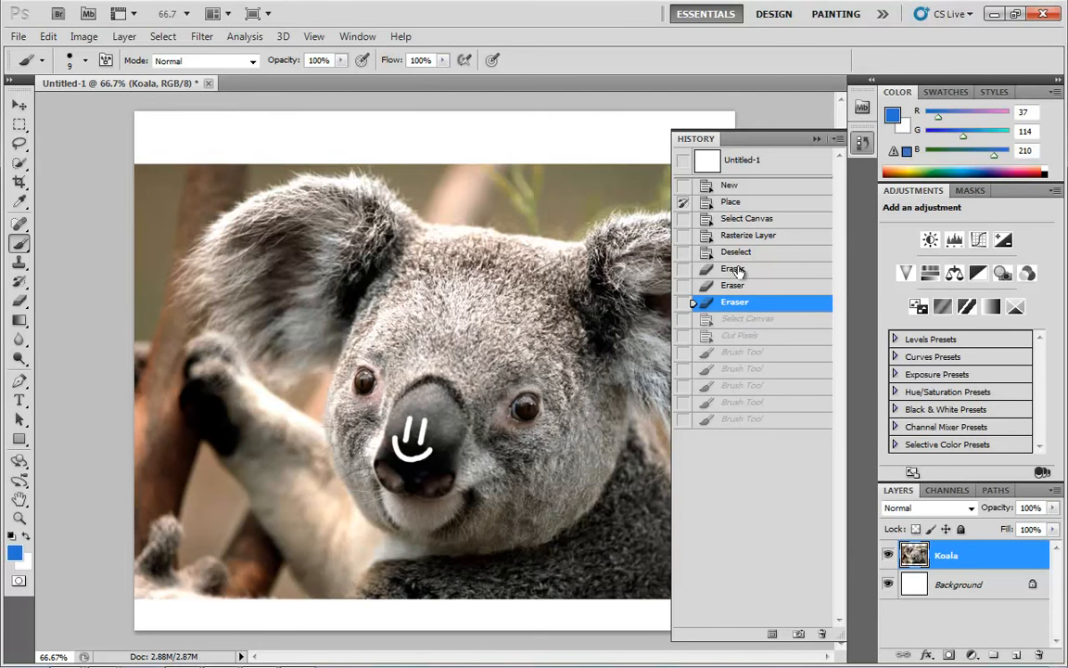
left_click(742, 418)
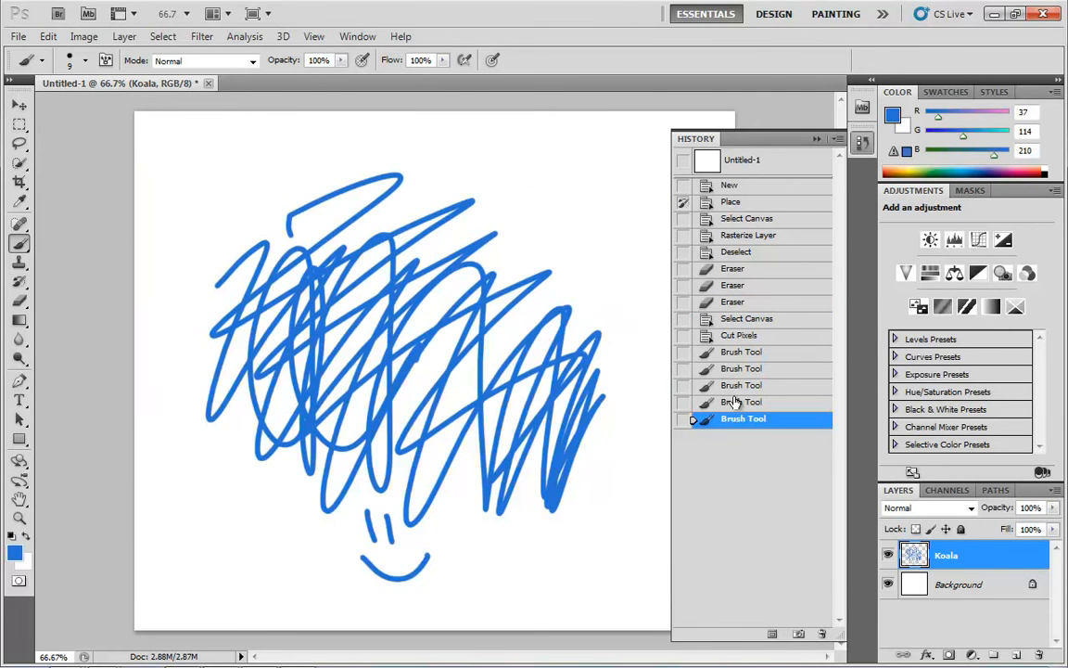
left_click(682, 302)
key("y")
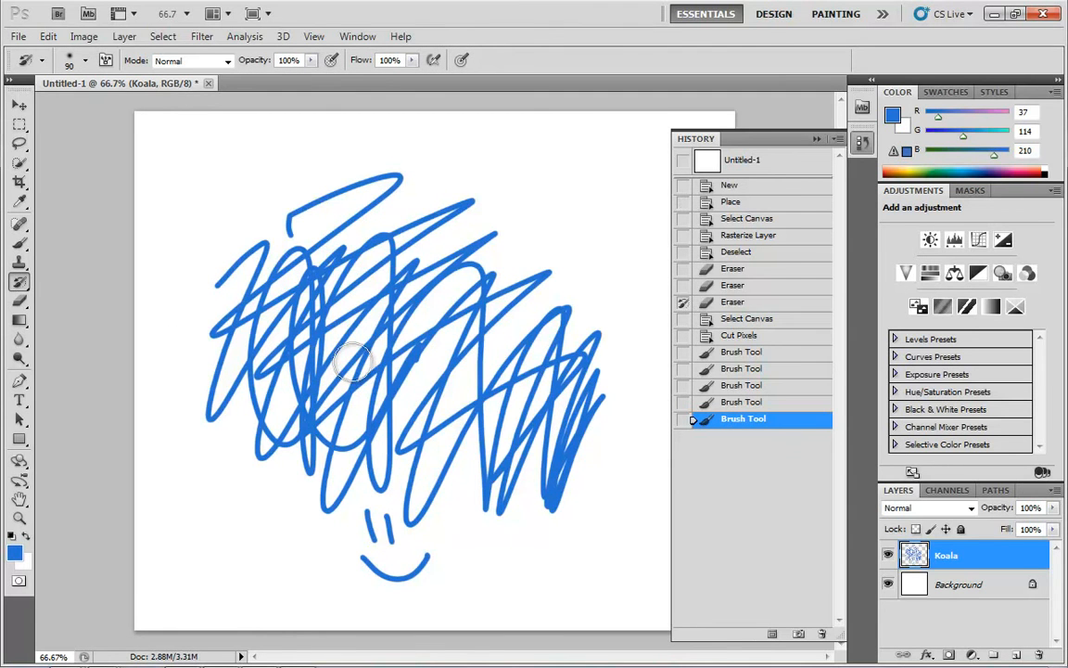
key("bracketright")
key("bracketright")
mouse_move(384, 366)
left_mouse_down()
mouse_move(436, 417)
mouse_move(491, 389)
mouse_move(428, 399)
mouse_move(278, 306)
mouse_move(278, 222)
mouse_move(389, 232)
mouse_move(565, 436)
mouse_move(390, 278)
mouse_move(352, 454)
mouse_move(408, 464)
mouse_move(481, 499)
mouse_move(411, 401)
mouse_move(376, 409)
mouse_move(399, 412)
left_mouse_up()
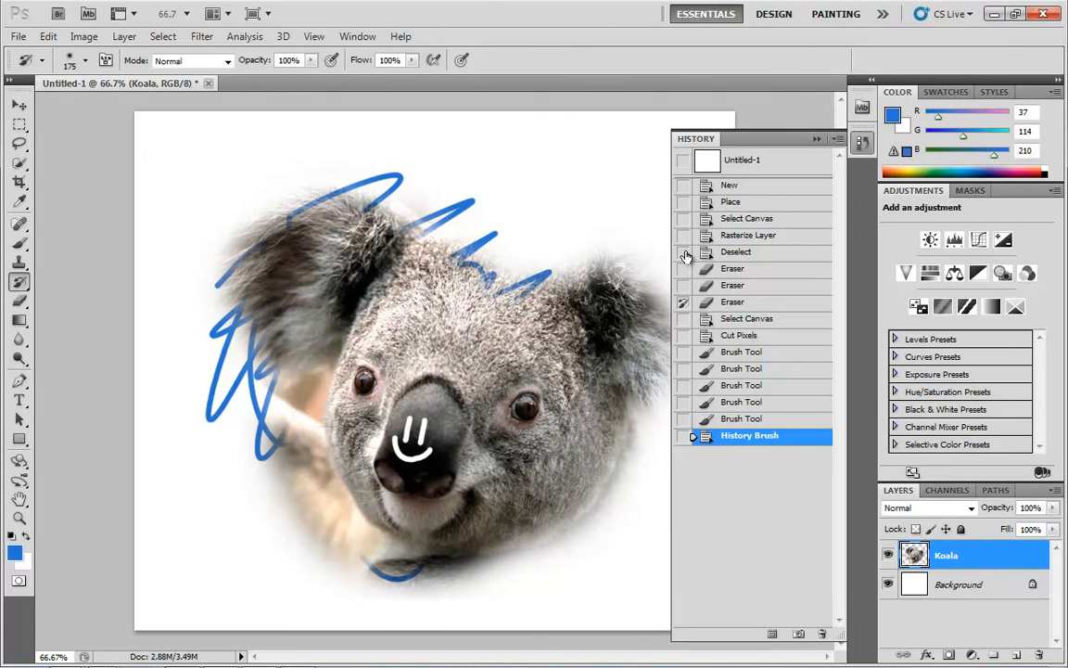
Set the Place state as the History Brush source and paint over the smiley on the koala's nose
left_click(684, 201)
mouse_move(436, 399)
left_mouse_down()
mouse_move(389, 422)
mouse_move(391, 386)
left_mouse_up()
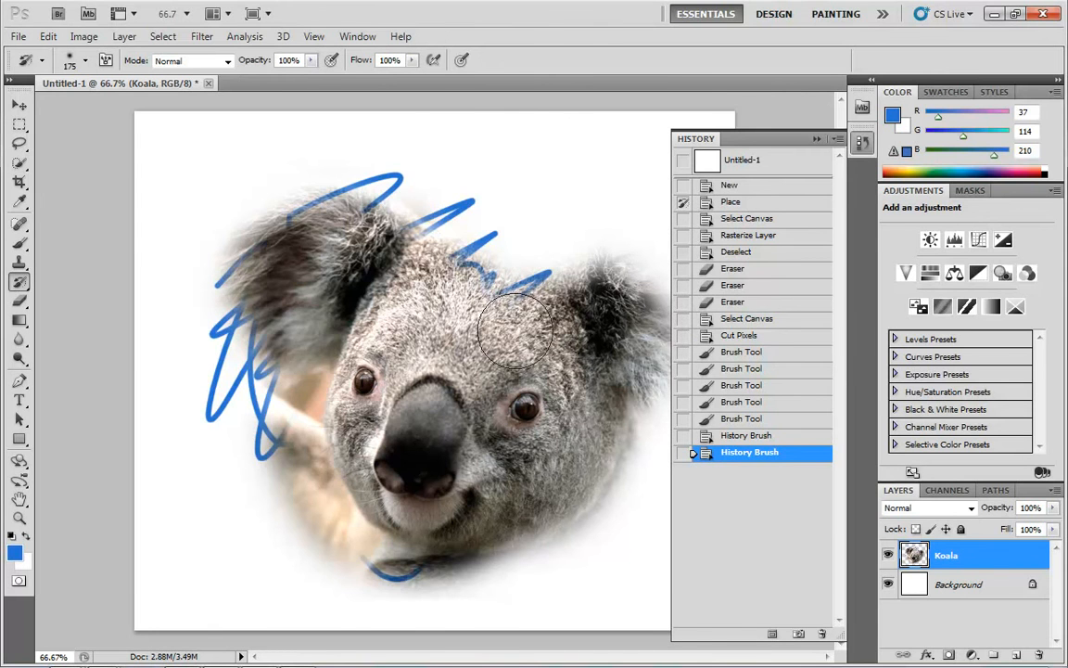
mouse_move(368, 373)
left_mouse_down()
mouse_move(373, 435)
mouse_move(395, 448)
mouse_move(436, 445)
left_mouse_up()
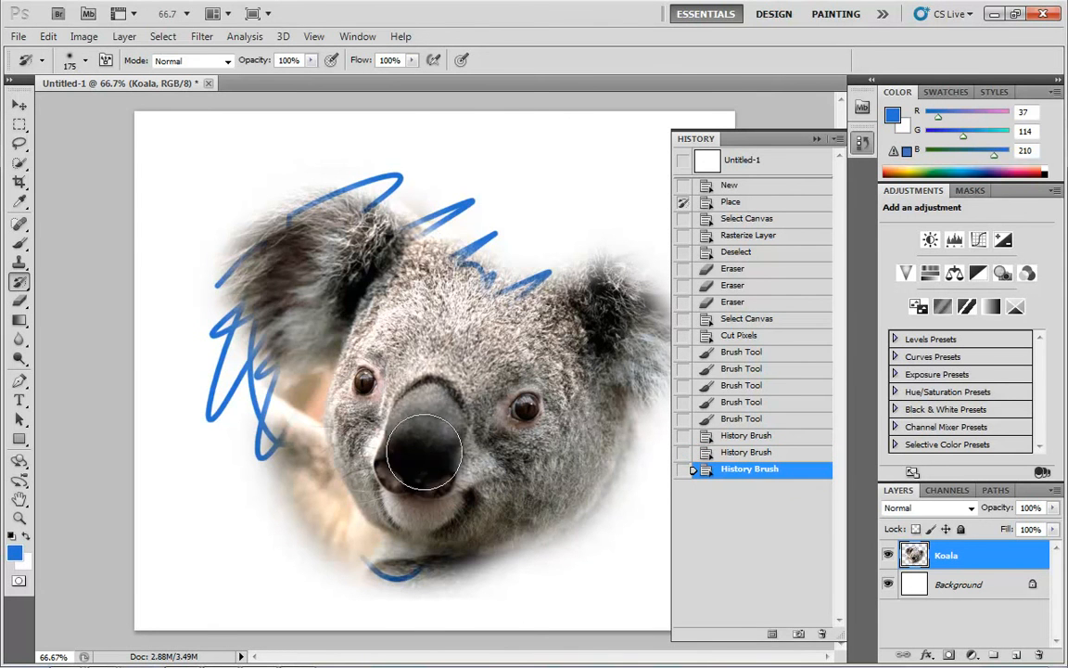
mouse_move(434, 397)
left_mouse_down()
mouse_move(509, 470)
mouse_move(479, 432)
left_mouse_up()
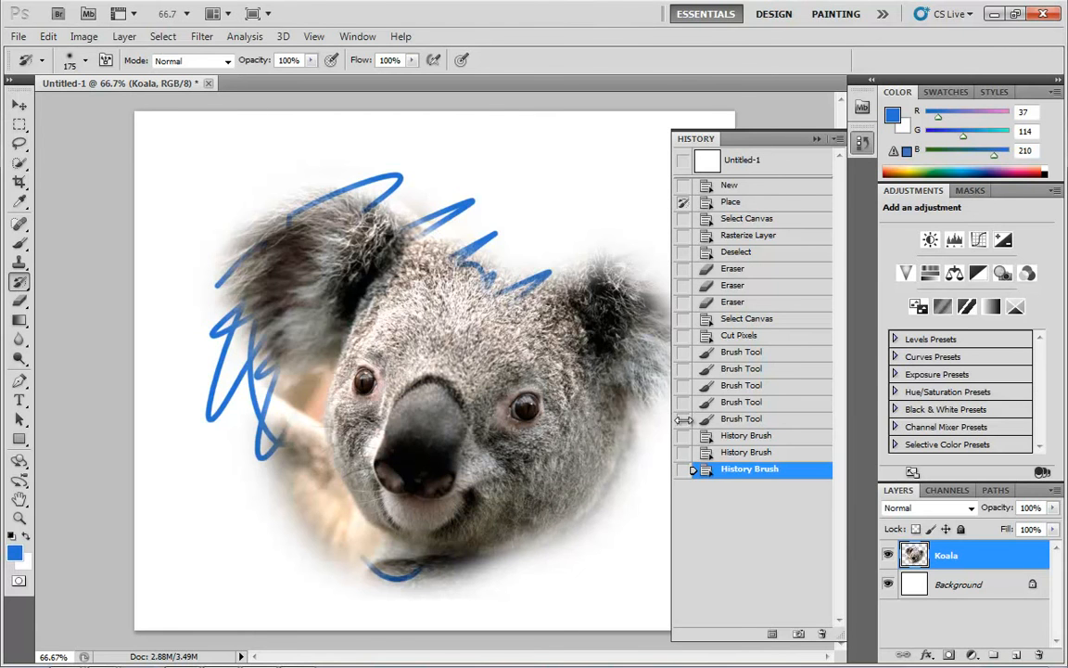
Compare the three History Brush states one by one and go back to the last Brush Tool state
left_click(742, 418)
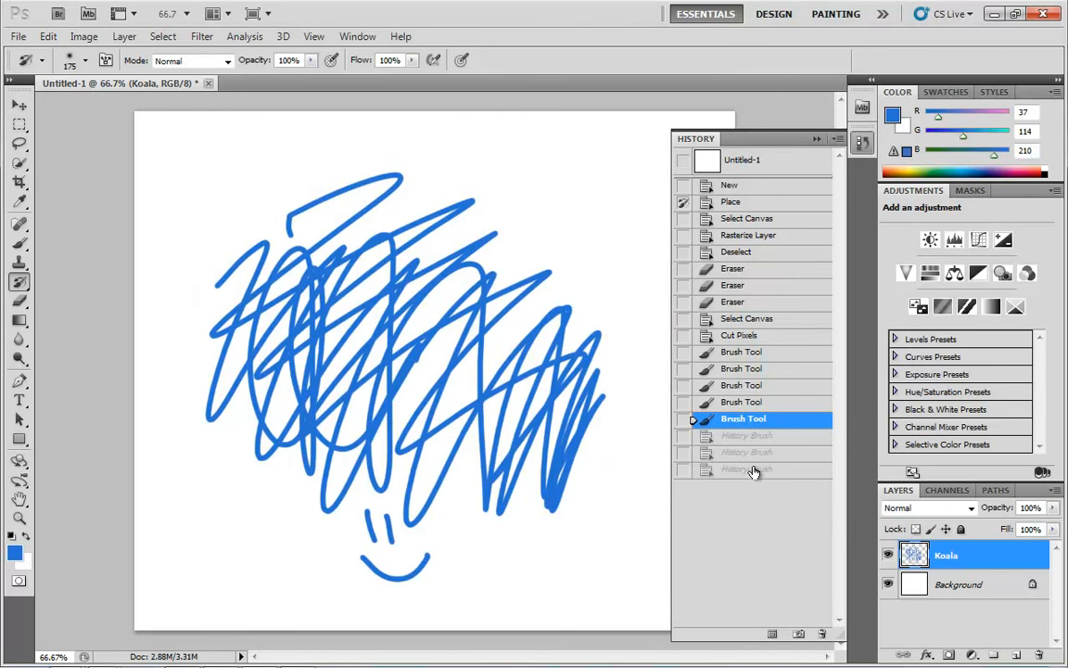
left_click(758, 469)
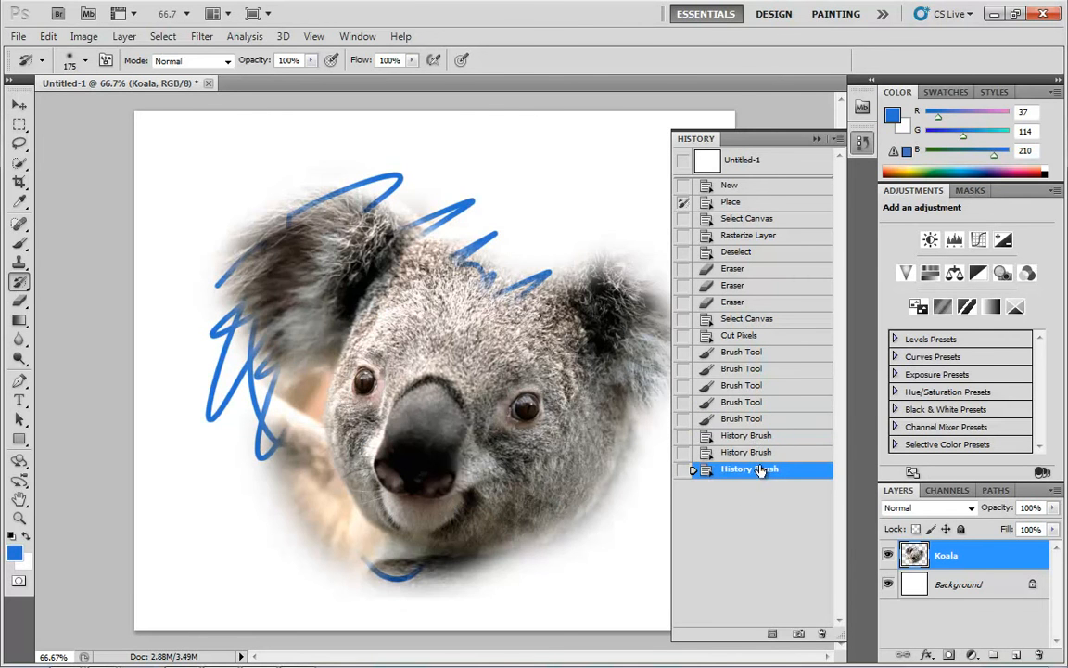
left_click(760, 454)
left_click(757, 436)
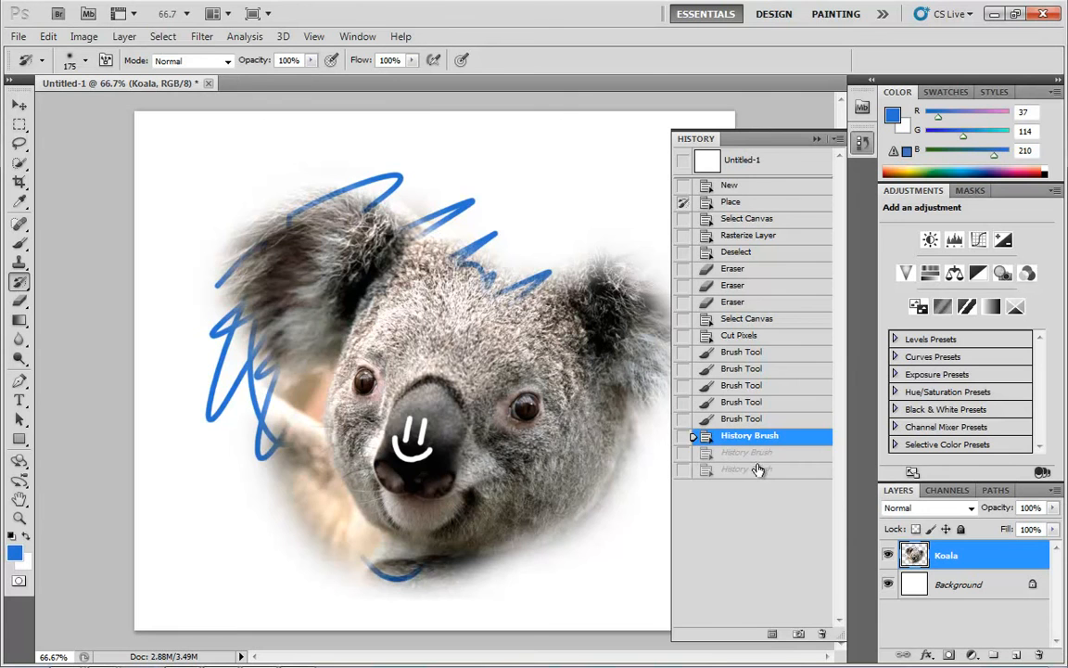
left_click(759, 469)
left_click(755, 453)
left_click(756, 436)
left_click(756, 419)
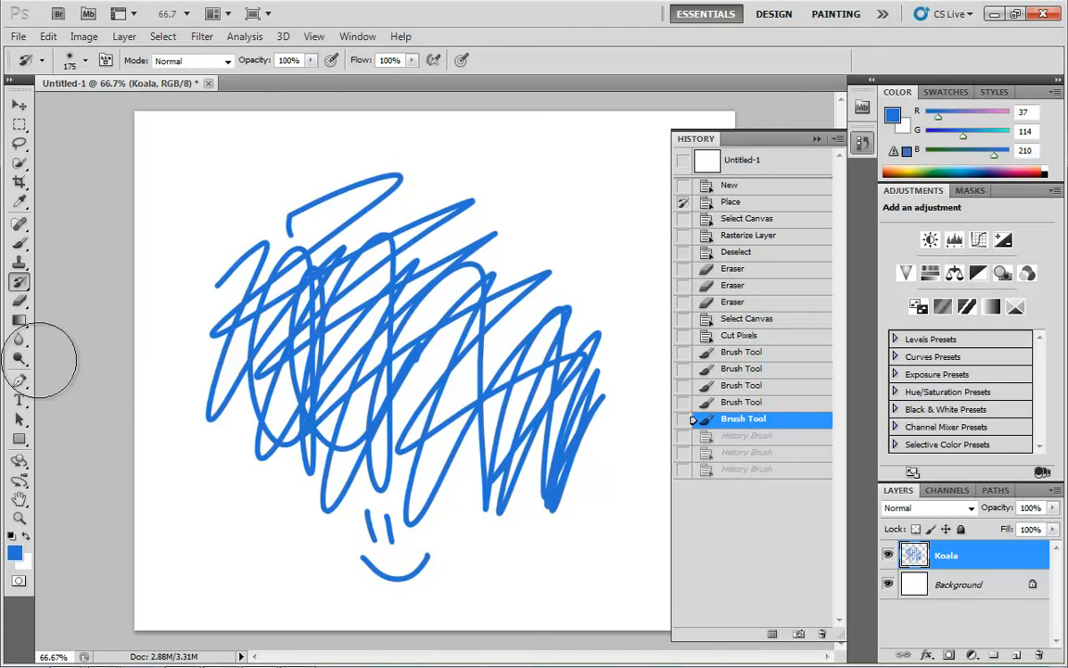
Restore part of the koala's head over the scribbles using the Eraser with Erase to History, enlarging the brush to 60 px
left_click(19, 300)
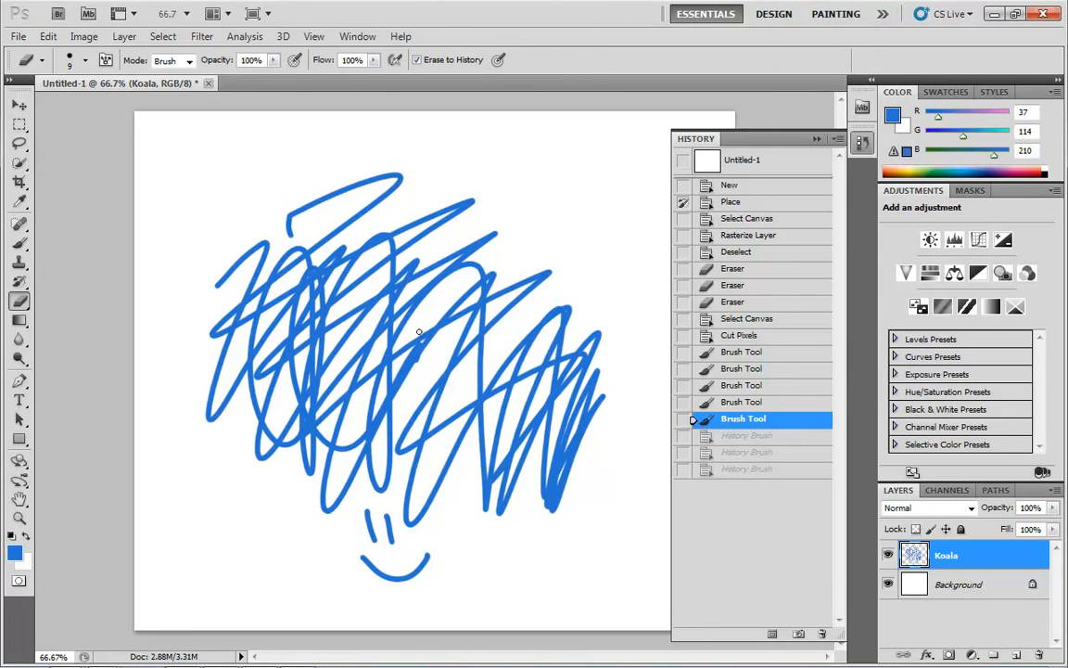
left_click_drag(418, 331, 368, 427)
mouse_move(421, 338)
left_mouse_down()
mouse_move(343, 364)
mouse_move(376, 375)
left_mouse_up()
key("bracketright")
key("bracketright")
key("bracketright")
key("bracketright")
mouse_move(348, 320)
left_mouse_down()
mouse_move(370, 296)
mouse_move(316, 408)
mouse_move(424, 461)
mouse_move(493, 326)
mouse_move(385, 441)
mouse_move(352, 398)
mouse_move(319, 306)
mouse_move(353, 246)
mouse_move(583, 341)
mouse_move(408, 290)
left_mouse_up()
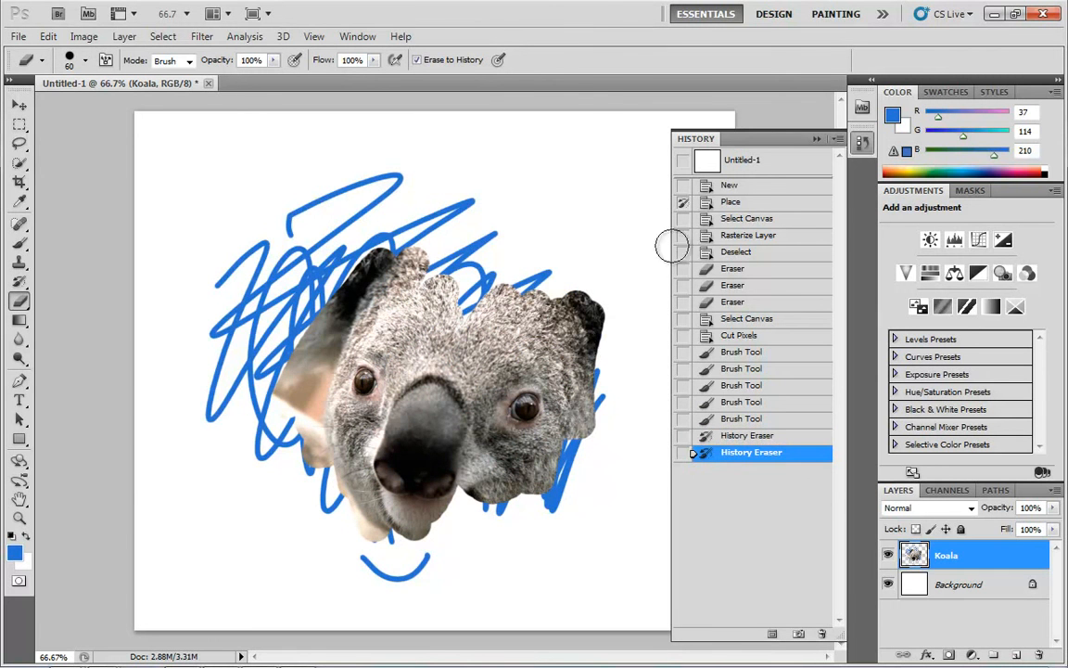
Bring the smiley back onto the nose by erasing to the last Eraser state, and revert to the last Brush Tool state
left_click(683, 302)
mouse_move(414, 419)
left_mouse_down()
mouse_move(413, 443)
mouse_move(433, 432)
left_mouse_up()
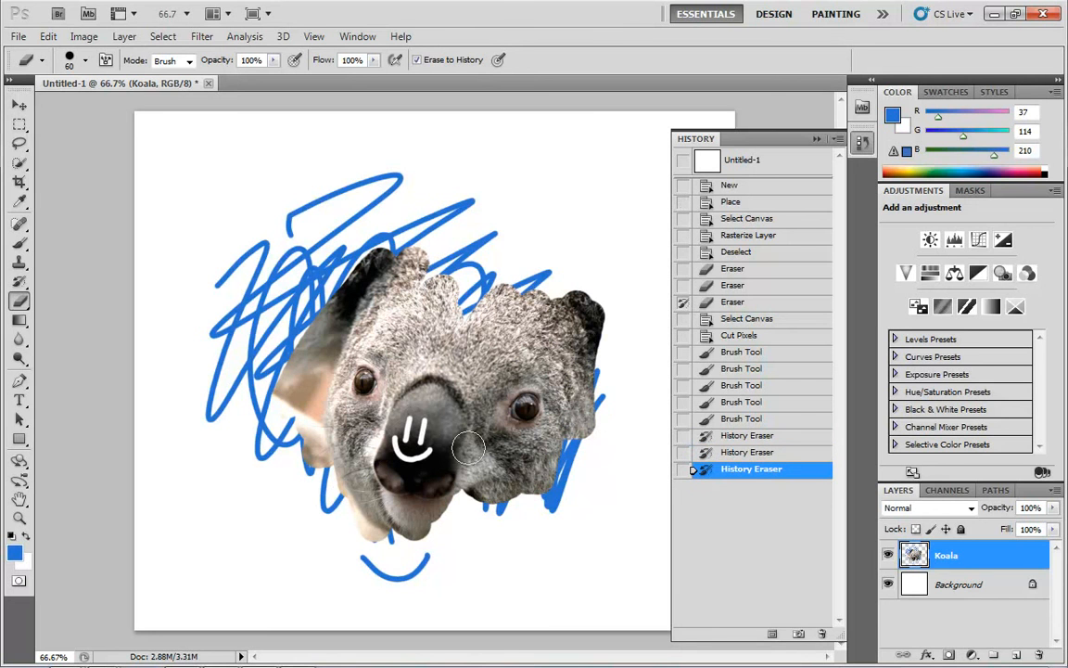
left_click(762, 420)
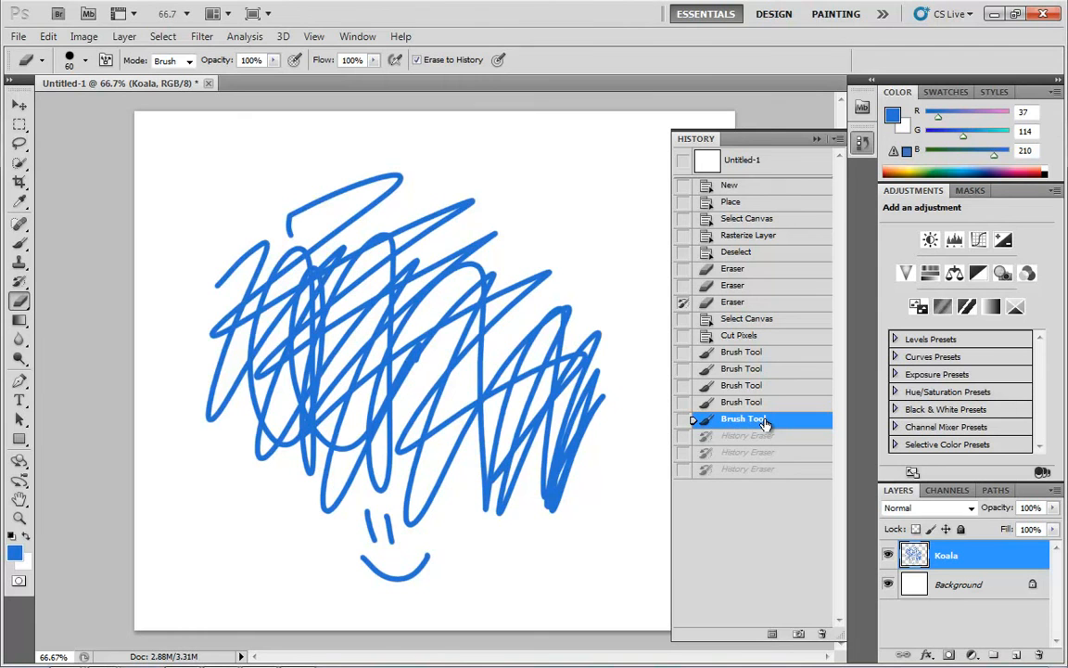
Revert to the Cut Pixels state and set up the Art History Brush with the Tight Short style and Place as its source
left_click(20, 280)
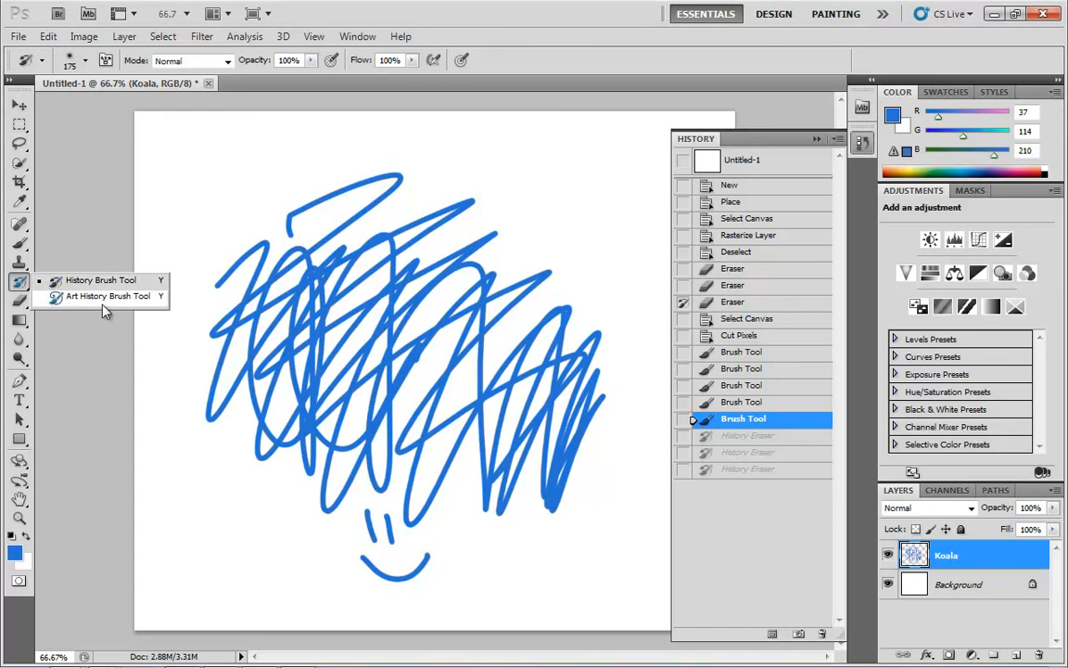
left_click(107, 295)
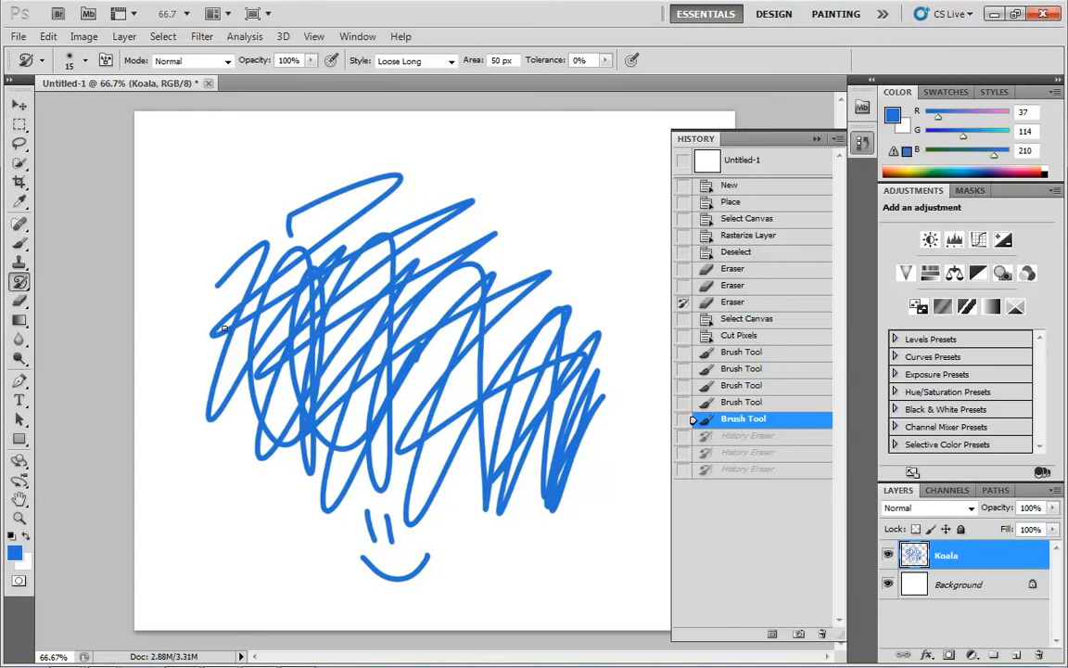
left_click(751, 337)
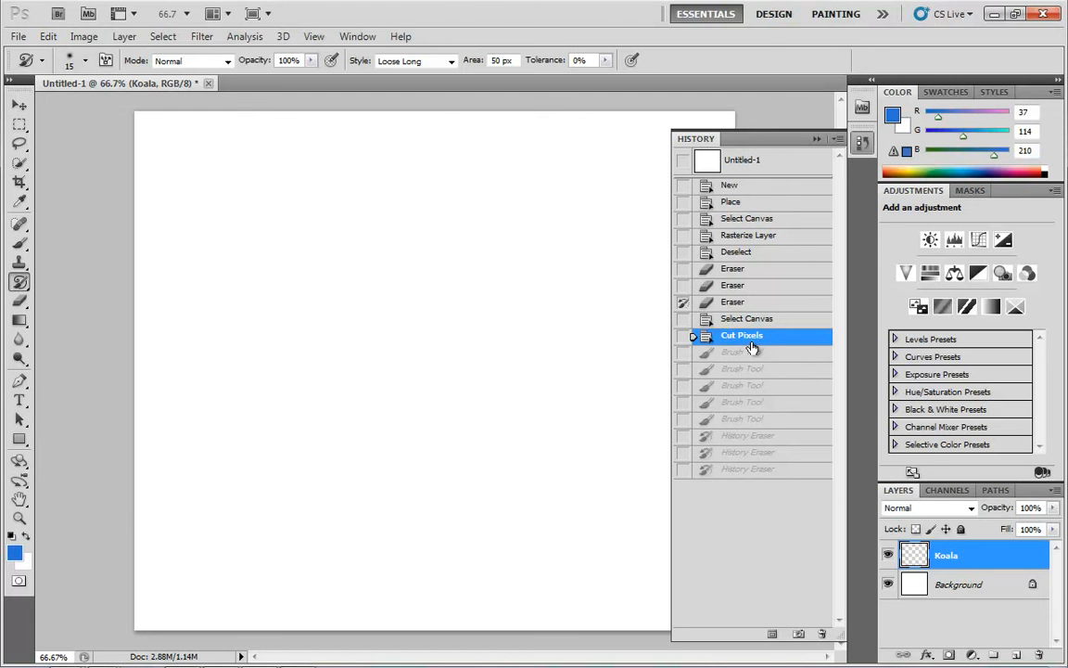
left_click(451, 63)
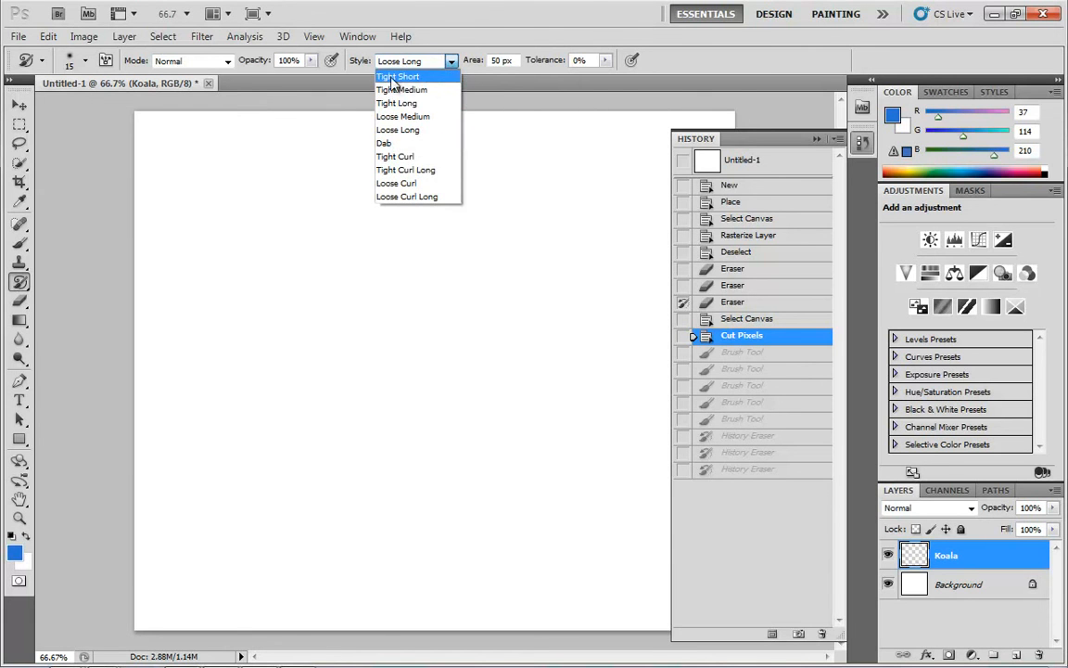
left_click(395, 77)
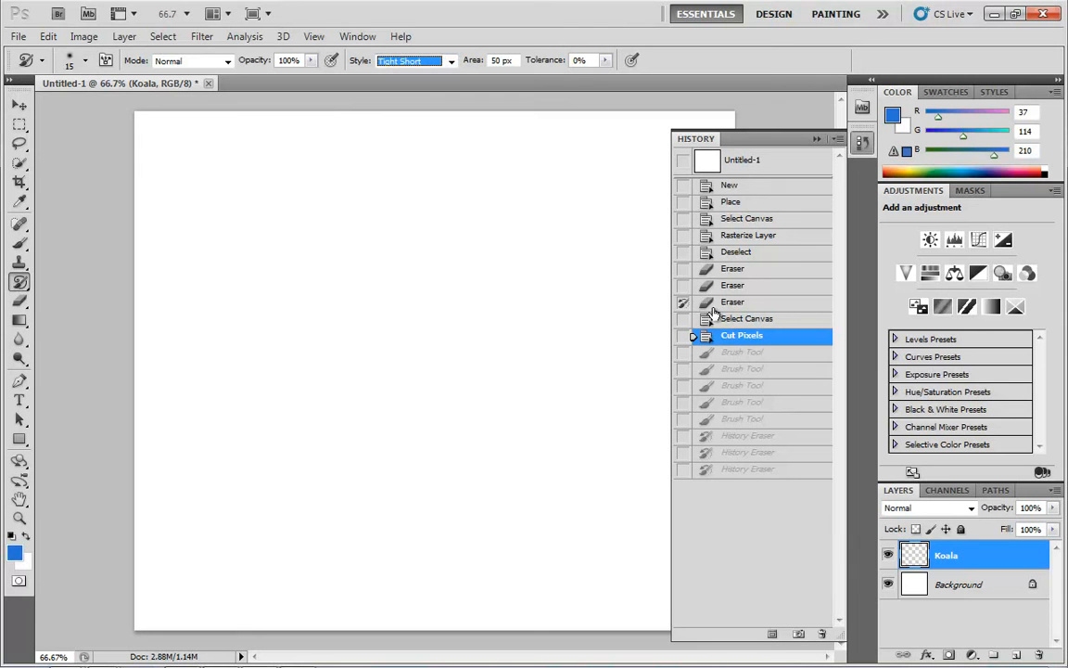
left_click(682, 202)
Paint the koala image with 15 px Tight Short Art History Brush strokes and undo the painting
mouse_move(411, 346)
left_mouse_down()
mouse_move(376, 338)
mouse_move(476, 446)
mouse_move(594, 362)
mouse_move(557, 422)
mouse_move(565, 435)
mouse_move(521, 361)
left_mouse_up()
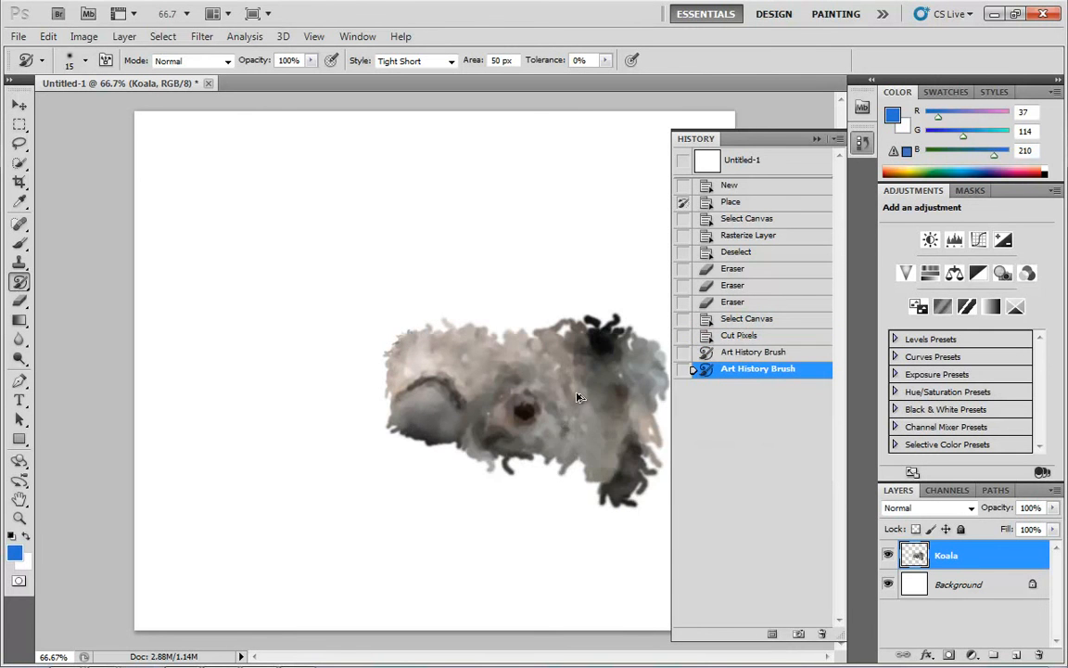
key("ctrl+alt+z")
key("ctrl+alt+z")
mouse_move(435, 325)
left_mouse_down()
mouse_move(365, 454)
mouse_move(390, 436)
mouse_move(470, 309)
mouse_move(461, 494)
mouse_move(532, 331)
mouse_move(510, 427)
mouse_move(568, 337)
mouse_move(592, 402)
mouse_move(597, 479)
mouse_move(646, 322)
mouse_move(668, 293)
mouse_move(667, 401)
mouse_move(600, 351)
mouse_move(599, 266)
mouse_move(560, 252)
mouse_move(542, 222)
mouse_move(379, 400)
mouse_move(343, 413)
mouse_move(386, 297)
mouse_move(356, 302)
mouse_move(314, 282)
mouse_move(230, 328)
mouse_move(202, 330)
mouse_move(219, 212)
mouse_move(210, 191)
mouse_move(159, 275)
mouse_move(197, 297)
mouse_move(342, 205)
mouse_move(359, 266)
mouse_move(449, 196)
mouse_move(471, 206)
mouse_move(502, 267)
mouse_move(590, 190)
mouse_move(630, 299)
mouse_move(694, 211)
mouse_move(724, 299)
mouse_move(598, 400)
mouse_move(442, 450)
mouse_move(422, 418)
mouse_move(375, 538)
mouse_move(297, 389)
mouse_move(293, 448)
mouse_move(252, 478)
mouse_move(235, 382)
mouse_move(198, 390)
mouse_move(195, 357)
mouse_move(144, 438)
mouse_move(131, 410)
mouse_move(217, 373)
mouse_move(231, 399)
mouse_move(231, 554)
mouse_move(240, 515)
mouse_move(147, 423)
mouse_move(163, 457)
mouse_move(300, 576)
mouse_move(355, 537)
mouse_move(490, 585)
mouse_move(533, 551)
mouse_move(591, 572)
mouse_move(610, 415)
mouse_move(575, 540)
mouse_move(629, 543)
mouse_move(667, 427)
mouse_move(688, 413)
mouse_move(662, 561)
mouse_move(482, 367)
mouse_move(426, 436)
mouse_move(469, 348)
mouse_move(352, 315)
mouse_move(288, 315)
mouse_move(306, 251)
mouse_move(269, 246)
mouse_move(204, 195)
mouse_move(102, 242)
mouse_move(130, 185)
mouse_move(299, 425)
mouse_move(345, 378)
mouse_move(545, 416)
left_mouse_up()
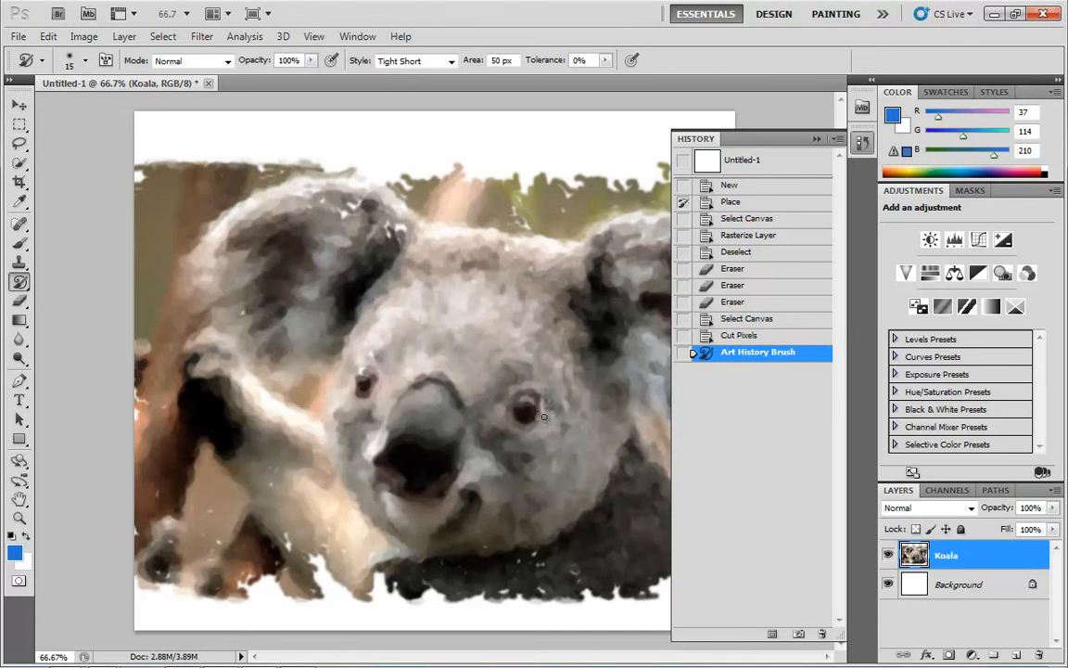
key("ctrl+z")
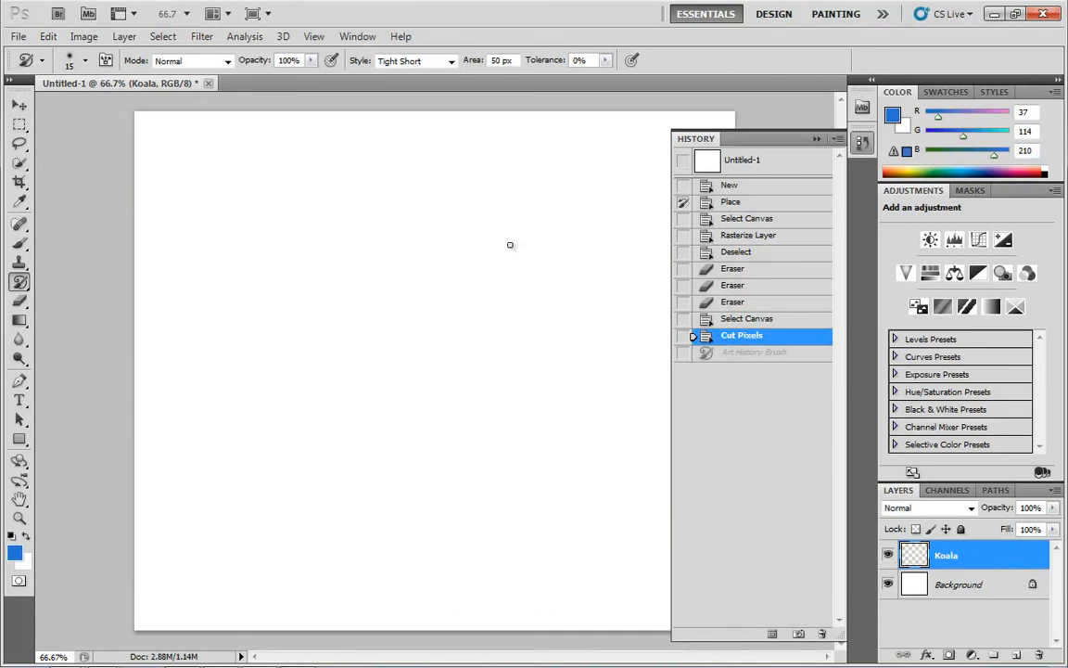
Set the Art History Brush style to Loose Long and paint the whole koala image with the 15 px brush
left_click(453, 62)
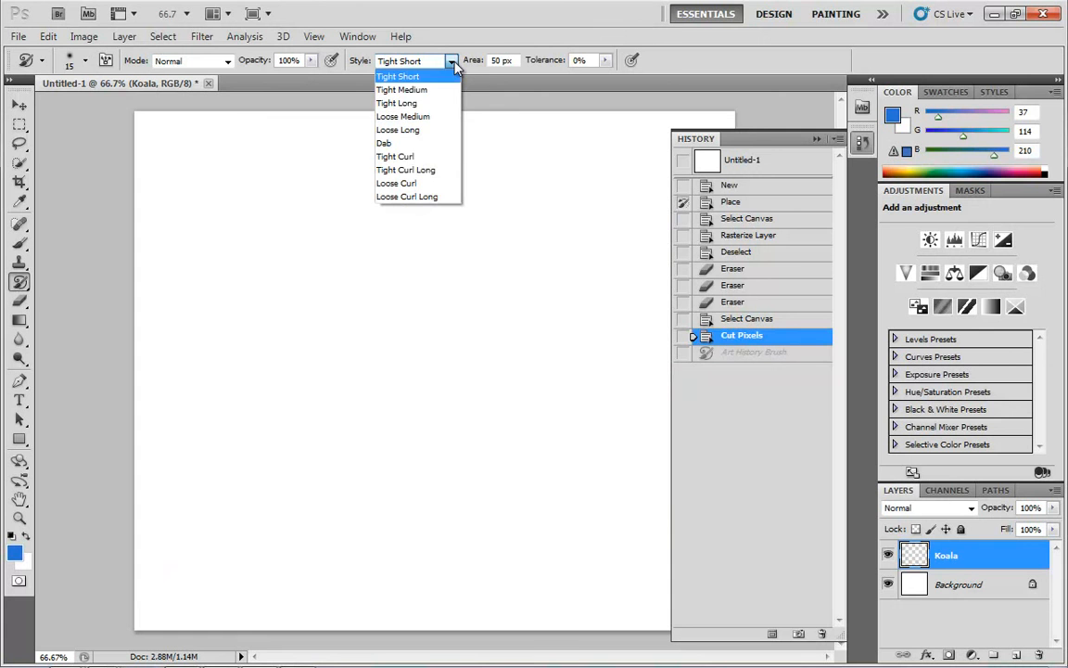
left_click(404, 134)
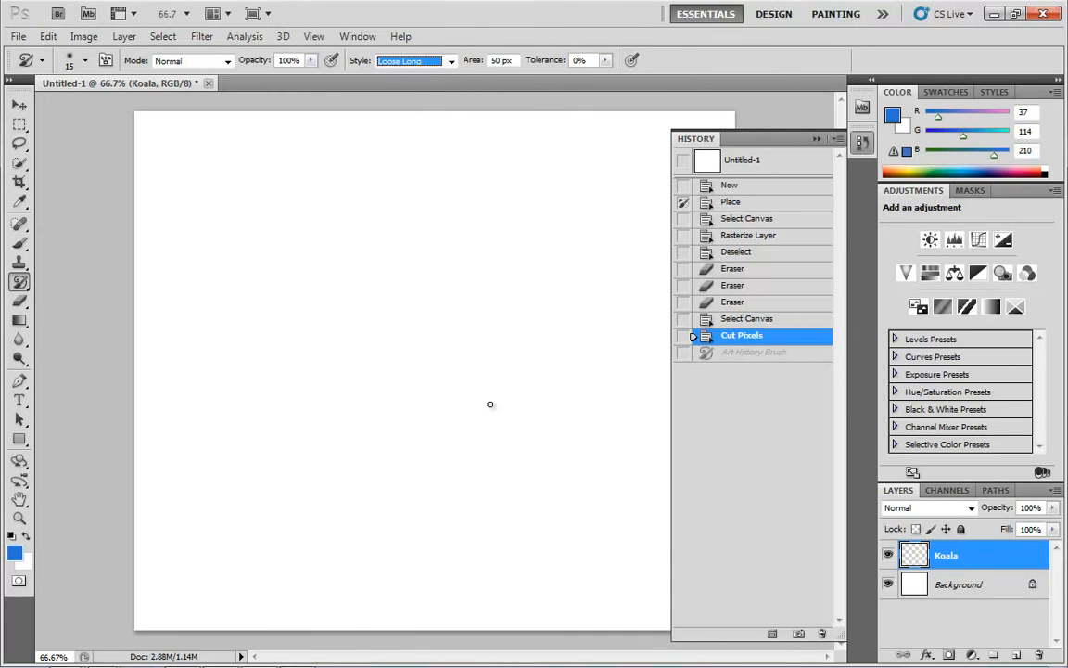
mouse_move(491, 404)
left_mouse_down()
mouse_move(500, 439)
mouse_move(496, 492)
mouse_move(580, 478)
mouse_move(628, 501)
mouse_move(630, 362)
mouse_move(517, 370)
mouse_move(563, 325)
mouse_move(526, 402)
mouse_move(572, 318)
mouse_move(397, 464)
mouse_move(309, 478)
mouse_move(403, 330)
mouse_move(284, 418)
mouse_move(372, 294)
mouse_move(306, 278)
mouse_move(210, 353)
mouse_move(180, 257)
mouse_move(309, 456)
mouse_move(238, 438)
mouse_move(184, 363)
mouse_move(377, 250)
mouse_move(348, 290)
mouse_move(322, 293)
mouse_move(315, 253)
mouse_move(332, 252)
mouse_move(422, 165)
mouse_move(299, 180)
mouse_move(632, 210)
mouse_move(524, 249)
mouse_move(591, 304)
mouse_move(664, 319)
mouse_move(662, 388)
mouse_move(637, 443)
mouse_move(535, 507)
mouse_move(285, 543)
mouse_move(382, 518)
mouse_move(245, 526)
mouse_move(486, 512)
mouse_move(408, 491)
mouse_move(429, 420)
mouse_move(453, 435)
mouse_move(524, 408)
mouse_move(432, 382)
left_mouse_up()
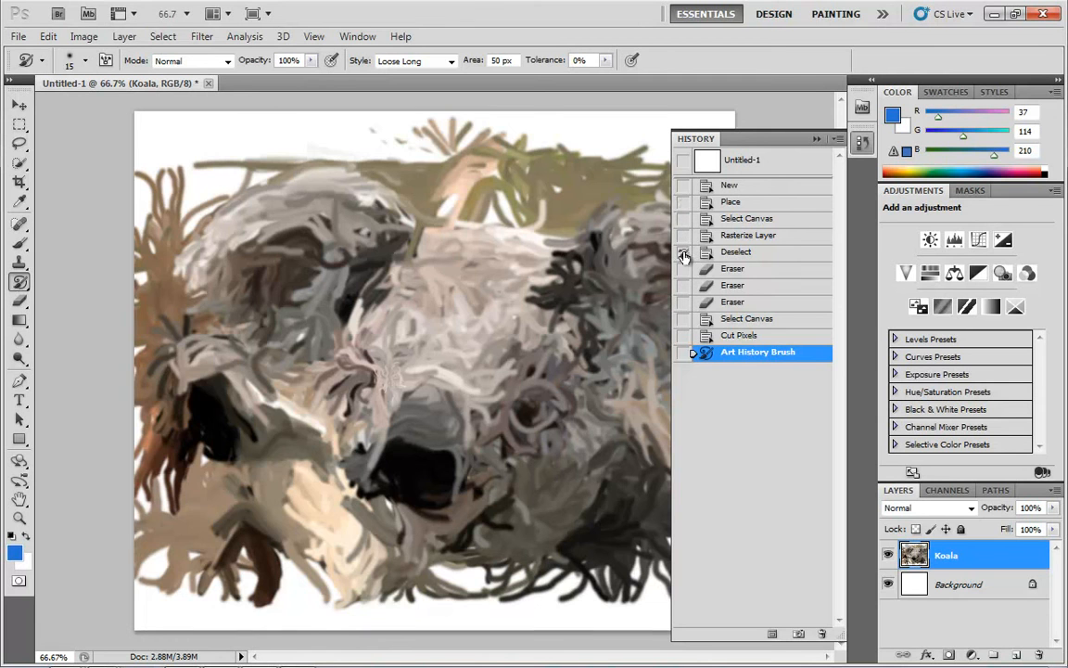
Restore the koala's eyes and nose from the Place state with the 175 px History Brush
left_click(683, 254)
left_click(20, 281)
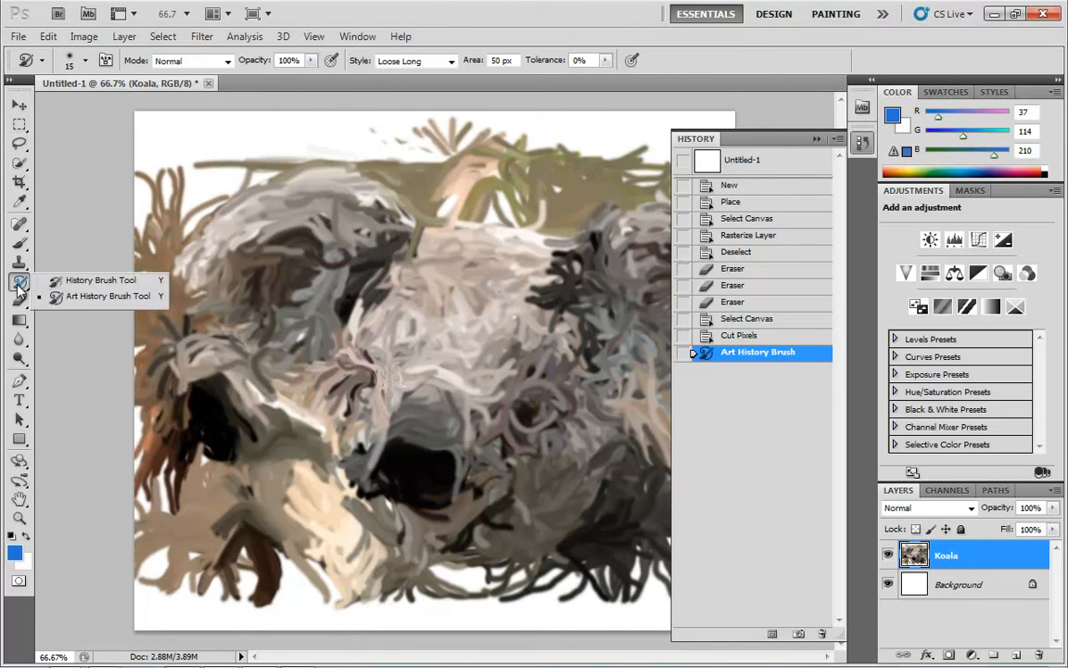
left_click(92, 282)
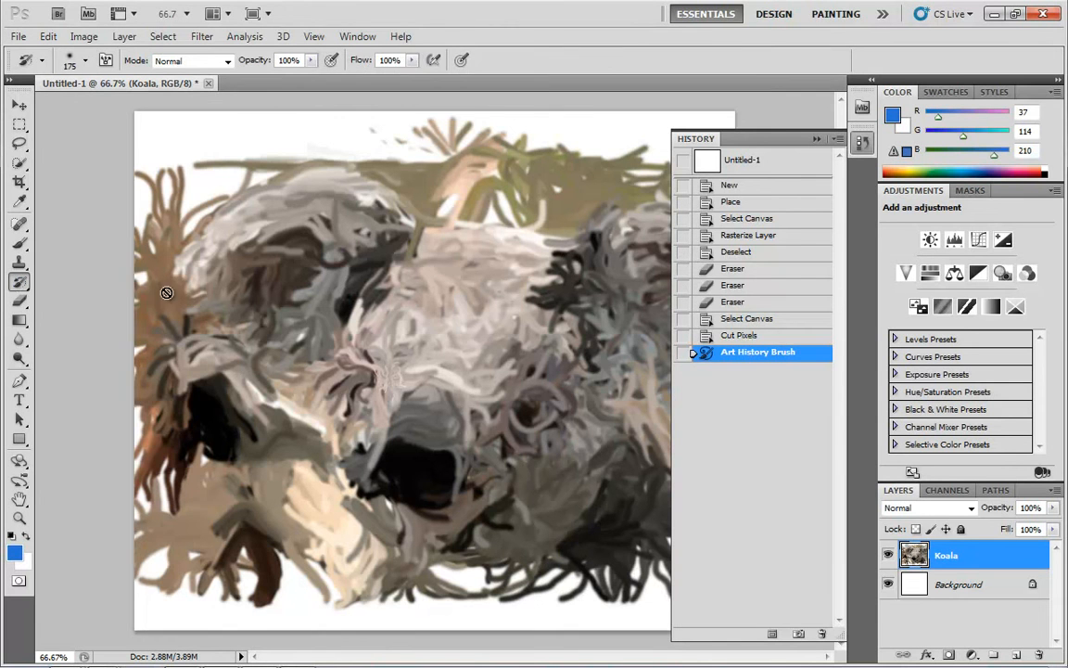
left_click(686, 203)
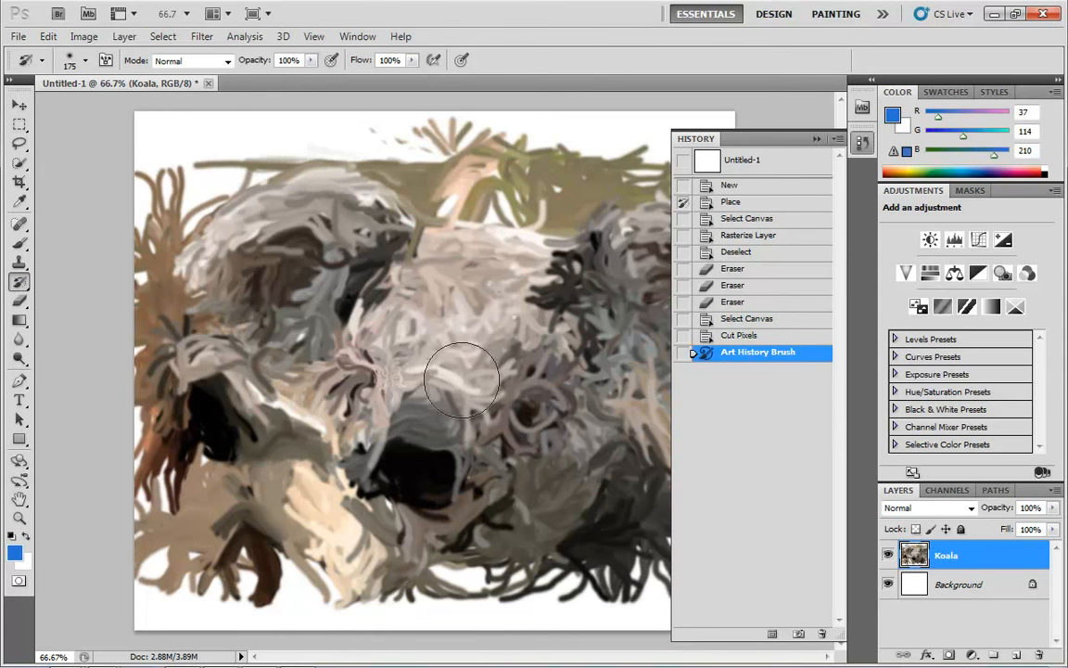
mouse_move(454, 358)
left_mouse_down()
mouse_move(520, 374)
mouse_move(460, 422)
mouse_move(470, 408)
left_mouse_up()
mouse_move(362, 357)
left_mouse_down()
mouse_move(339, 338)
mouse_move(371, 362)
left_mouse_up()
mouse_move(433, 480)
left_mouse_down()
mouse_move(417, 430)
mouse_move(422, 442)
left_mouse_up()
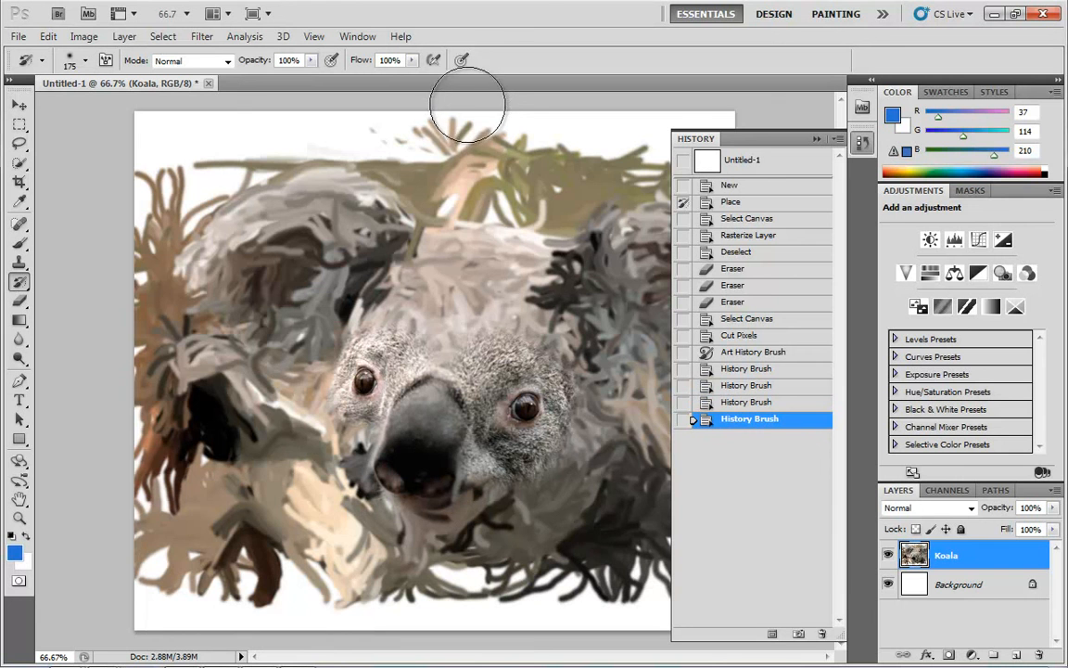